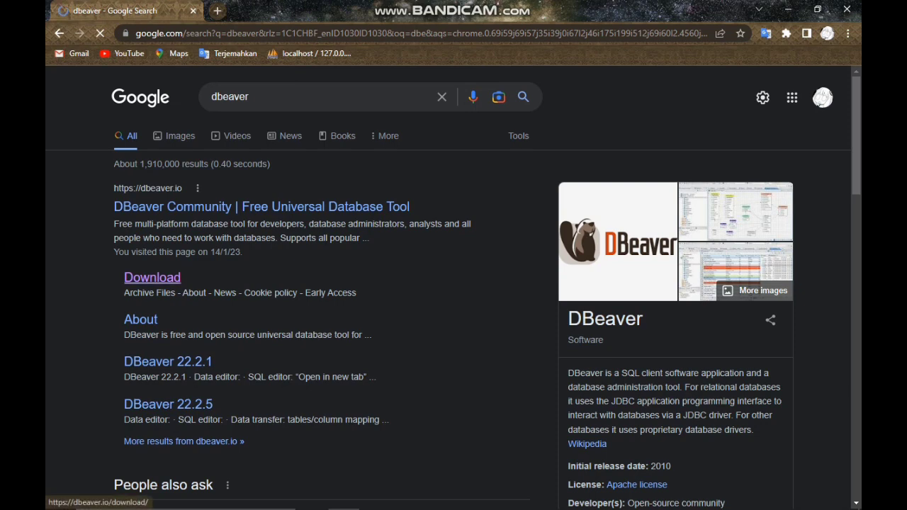
# Request the DBeaver Community 22.3.2 Windows installer from the official download page, skip the duplicate download and close the download manager
pyautogui.click(157, 278)
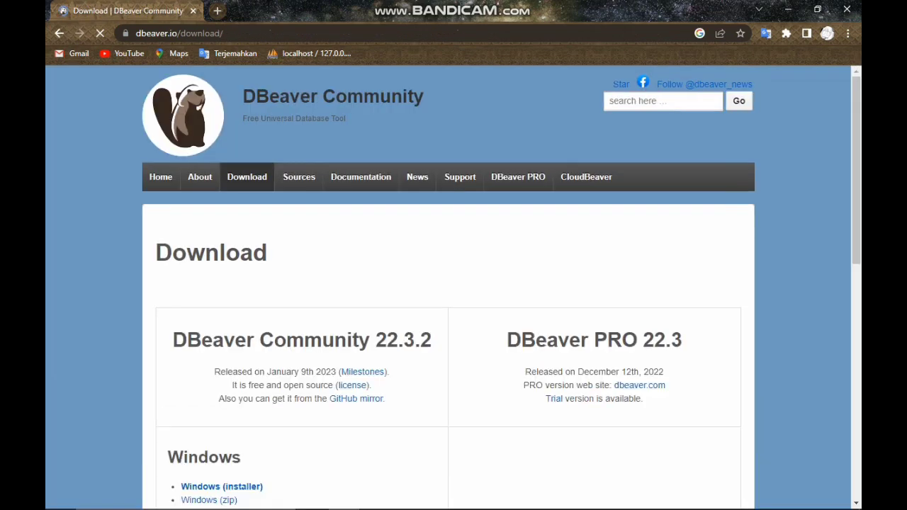
pyautogui.scroll(-2, 448, 288)
pyautogui.scroll(-1, 448, 288)
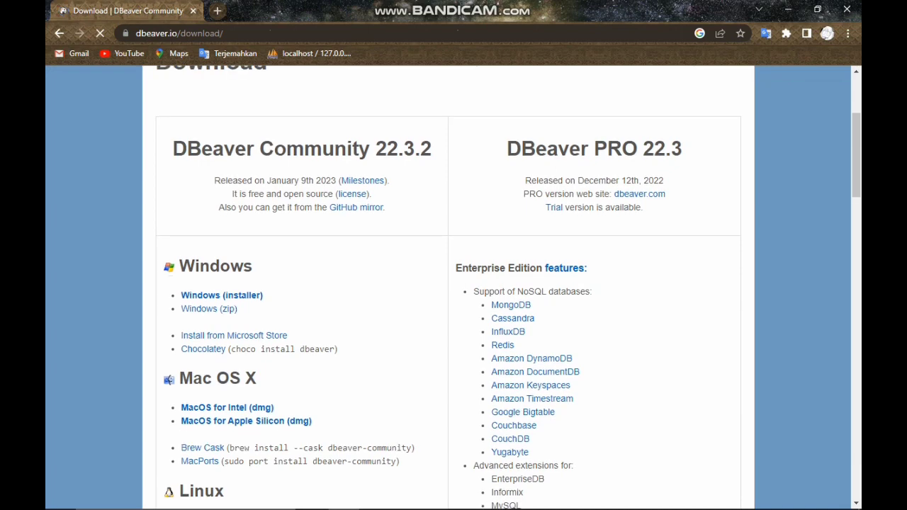
pyautogui.moveTo(231, 268); pyautogui.dragTo(263, 295)
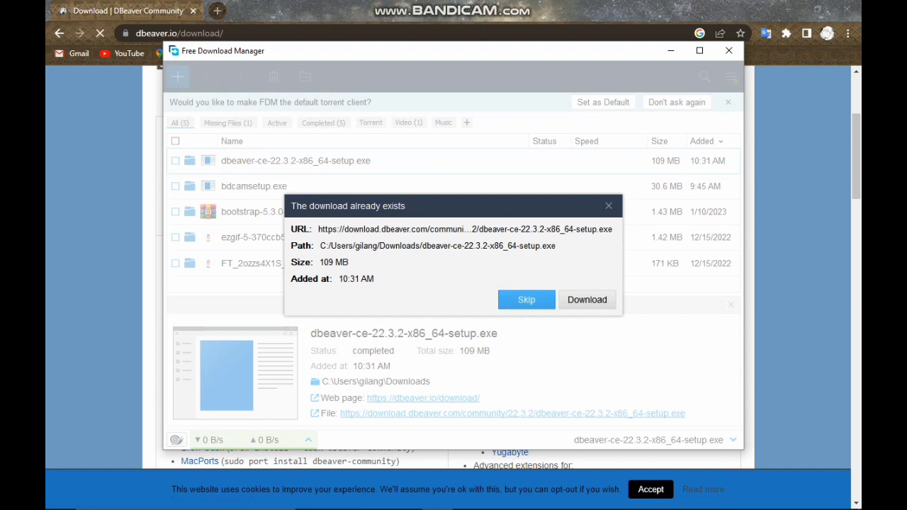
pyautogui.press('Return')
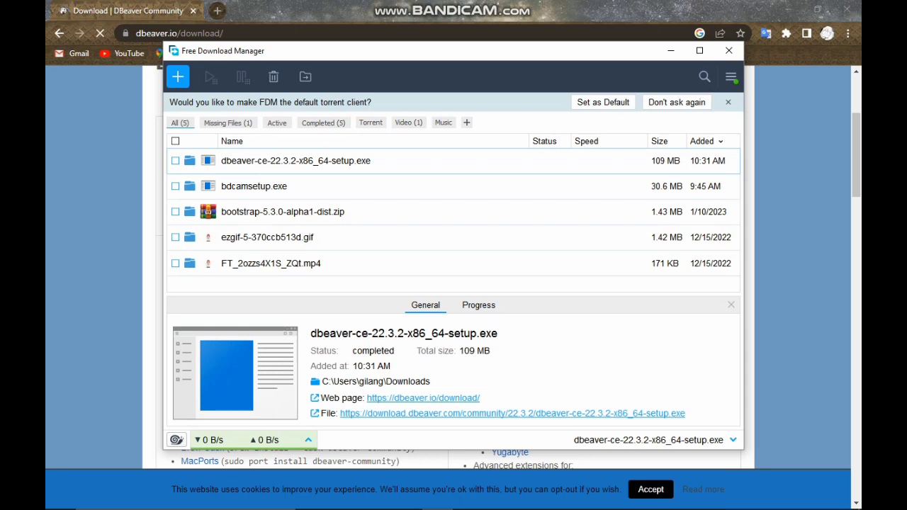
pyautogui.click(729, 50)
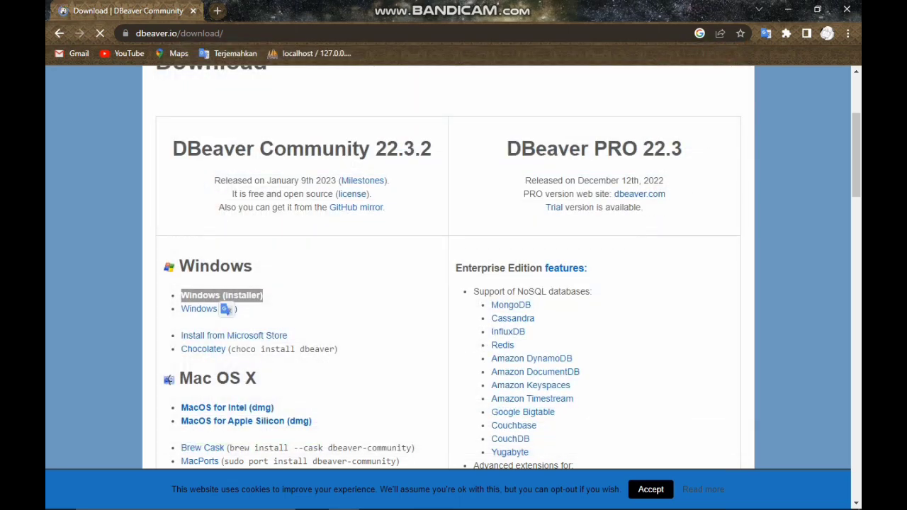
# Run the dbeaver-ce-22.3.2 setup file from the Downloads folder and choose English as the installer language
pyautogui.click(312, 497)
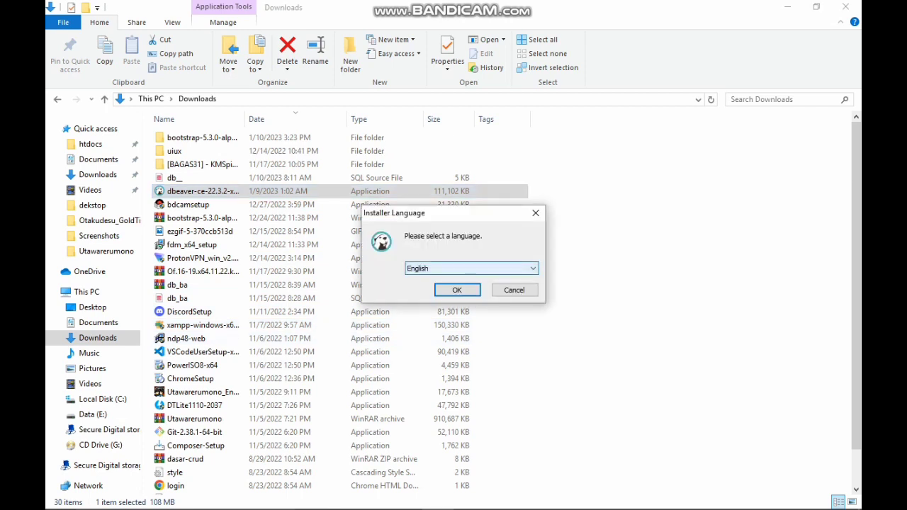
pyautogui.click(472, 268)
pyautogui.click(456, 288)
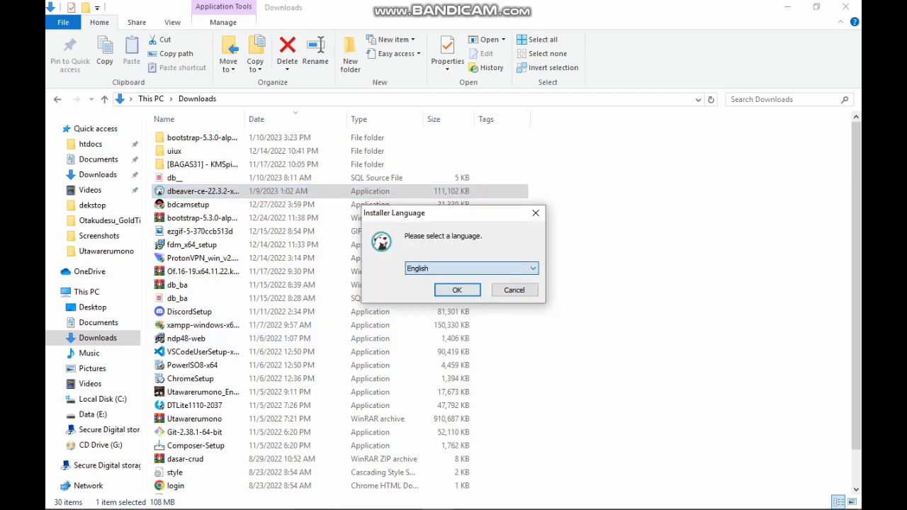
pyautogui.click(457, 289)
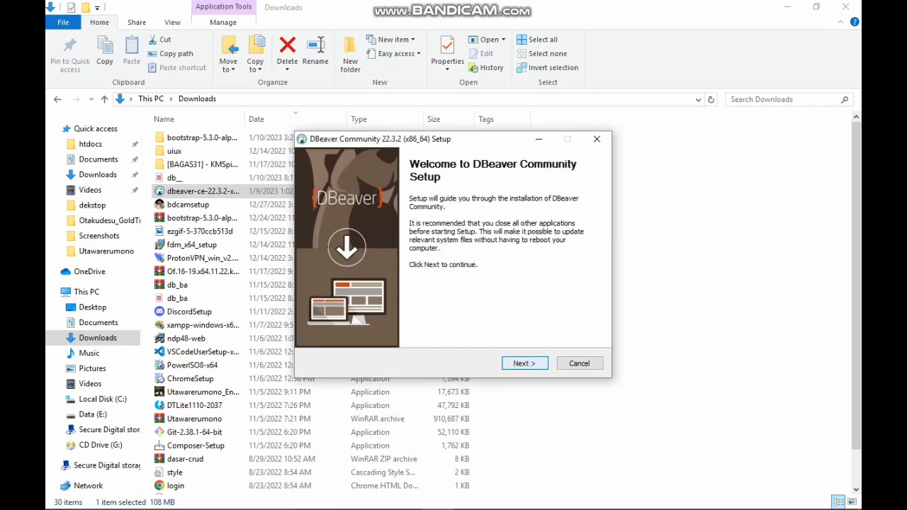
# Accept the DBeaver Community license agreement and choose to install for the current user only
pyautogui.press('Return')
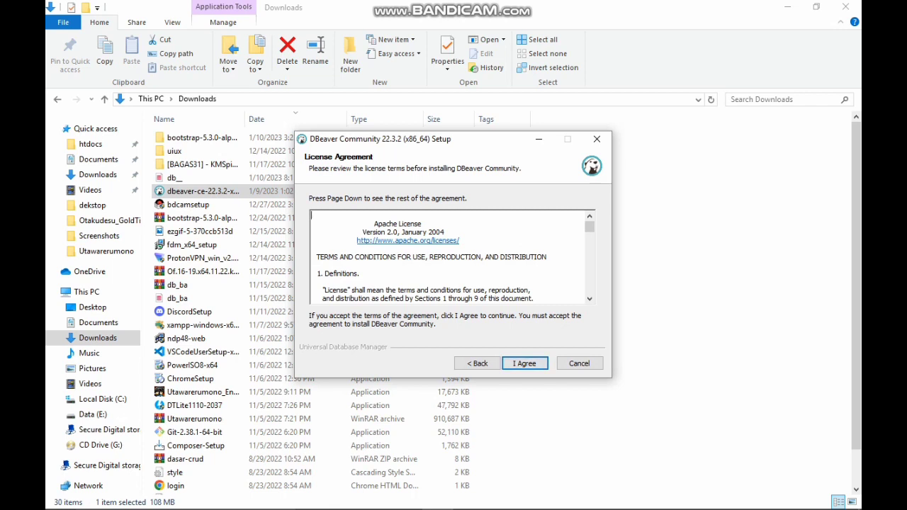
pyautogui.press('Return')
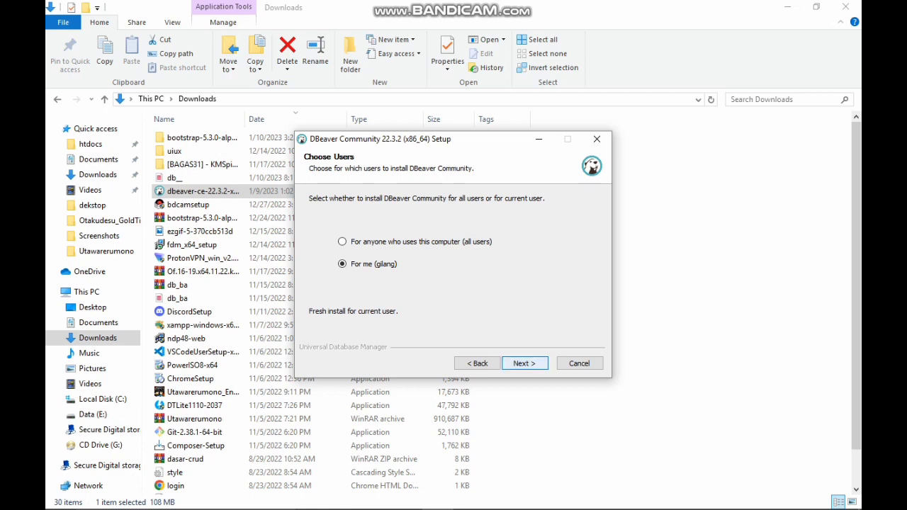
pyautogui.press('Return')
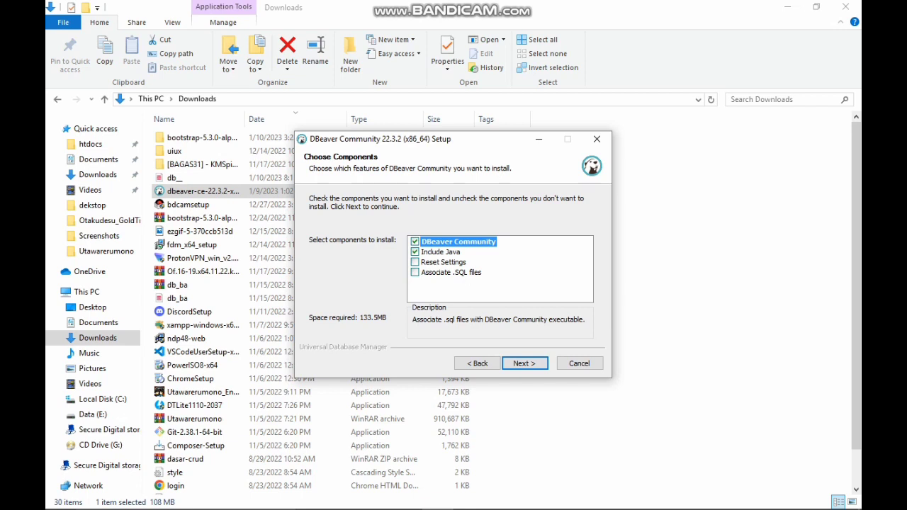
# Add the Associate .SQL files and Reset Settings components, keep the default install and Start menu folders, and complete the installation
pyautogui.click(415, 272)
pyautogui.click(415, 262)
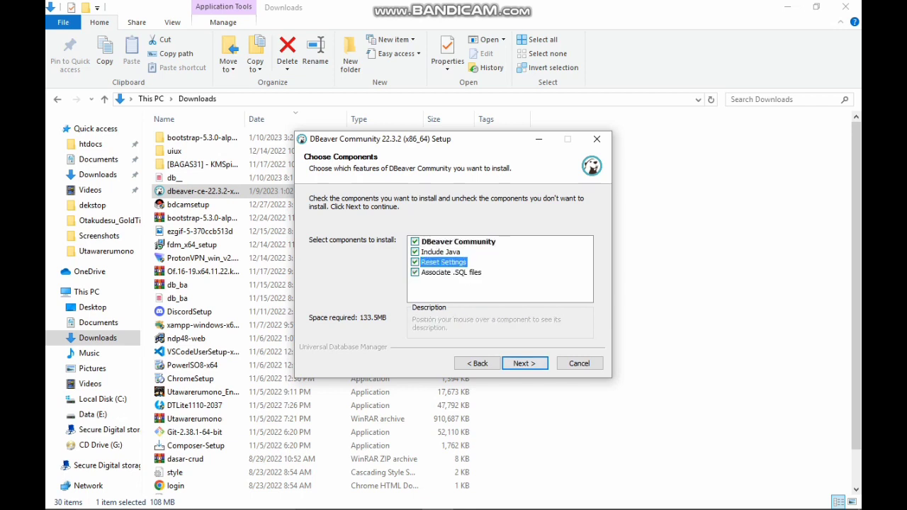
pyautogui.press('Return')
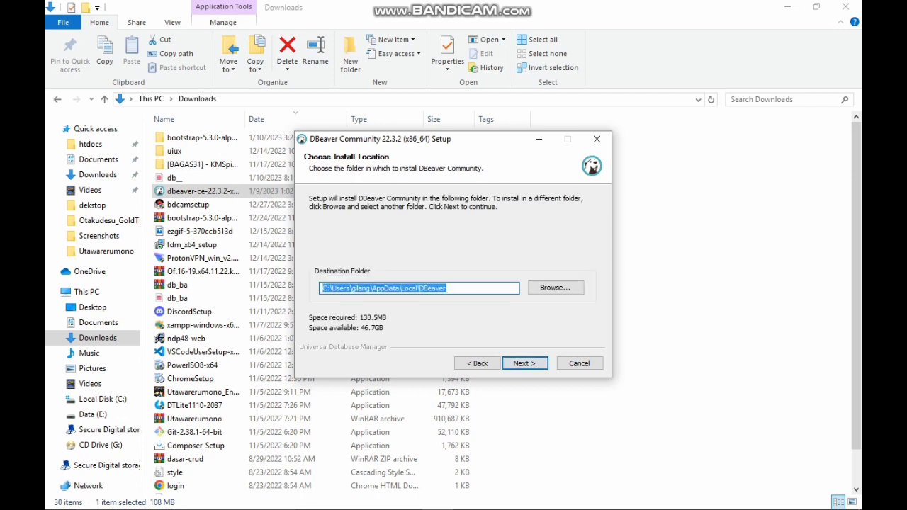
pyautogui.press('Return')
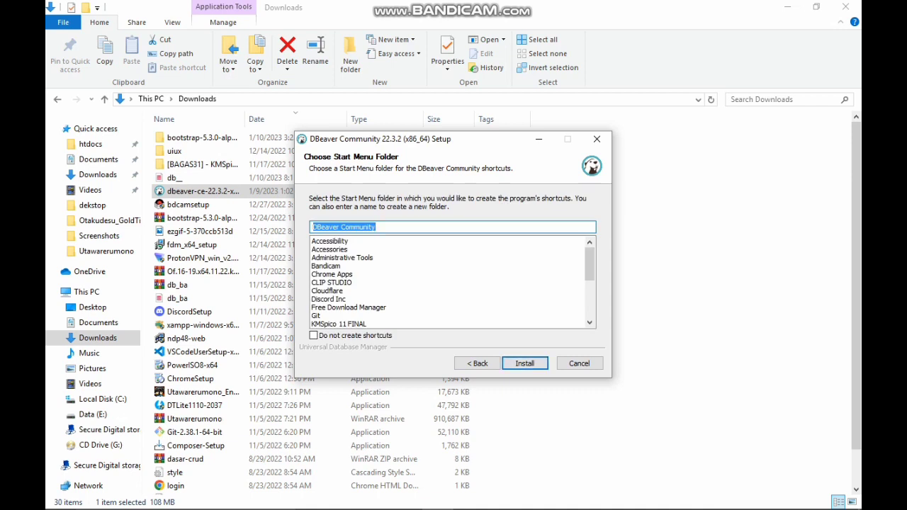
pyautogui.press('Return')
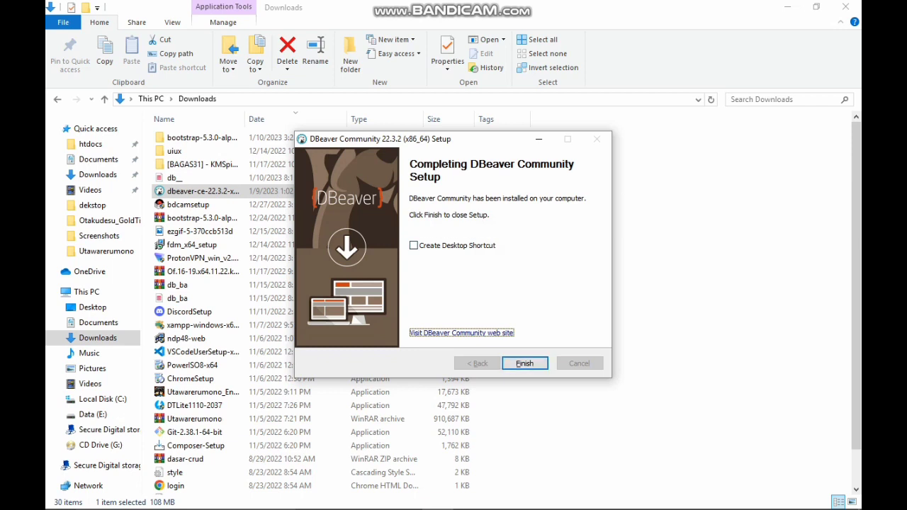
pyautogui.click(524, 364)
pyautogui.press('Down')
pyautogui.press('Down')
pyautogui.press('Down')
pyautogui.press('Down')
pyautogui.press('Down')
pyautogui.press('Down')
pyautogui.press('Down')
pyautogui.press('Down')
pyautogui.press('Down')
pyautogui.press('Down')
pyautogui.press('Down')
pyautogui.press('Down')
pyautogui.press('Down')
pyautogui.press('Down')
pyautogui.press('Down')
pyautogui.press('Down')
pyautogui.press('Down')
pyautogui.press('Down')
pyautogui.press('Down')
pyautogui.press('Down')
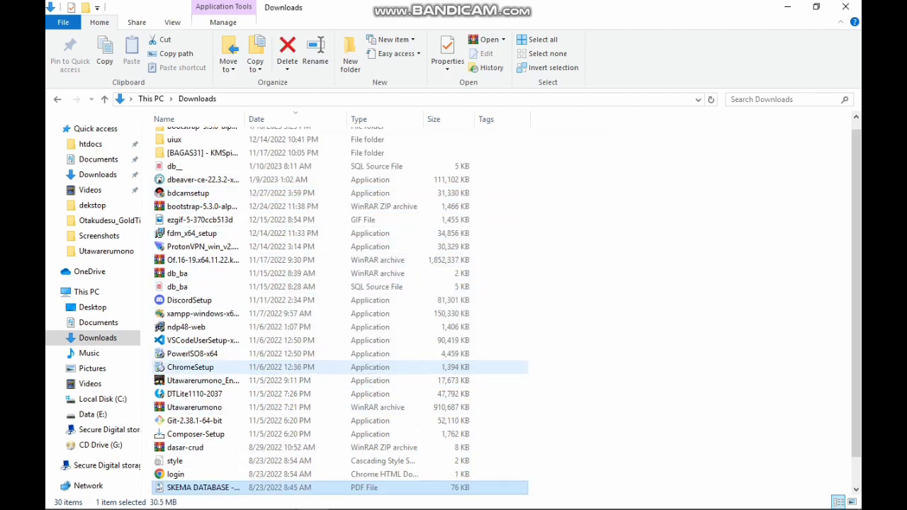
pyautogui.press('Down')
pyautogui.press('Down')
pyautogui.click(603, 368)
pyautogui.moveTo(407, 508)
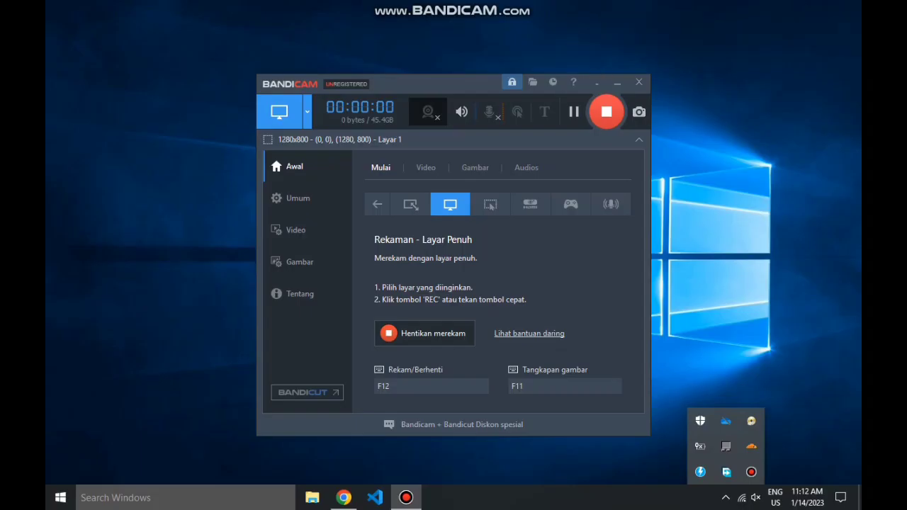
pyautogui.click(597, 83)
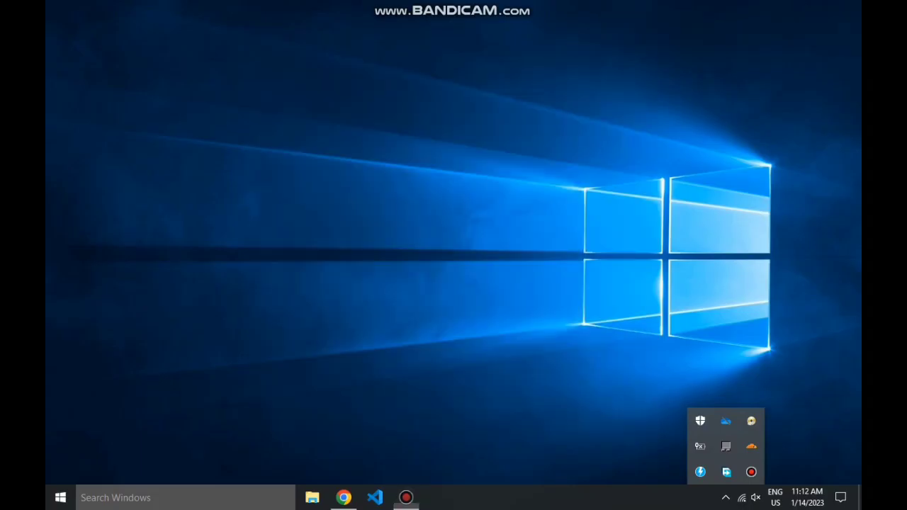
# Find DBeaver by searching Windows for "dbe" and launch it
pyautogui.click(61, 498)
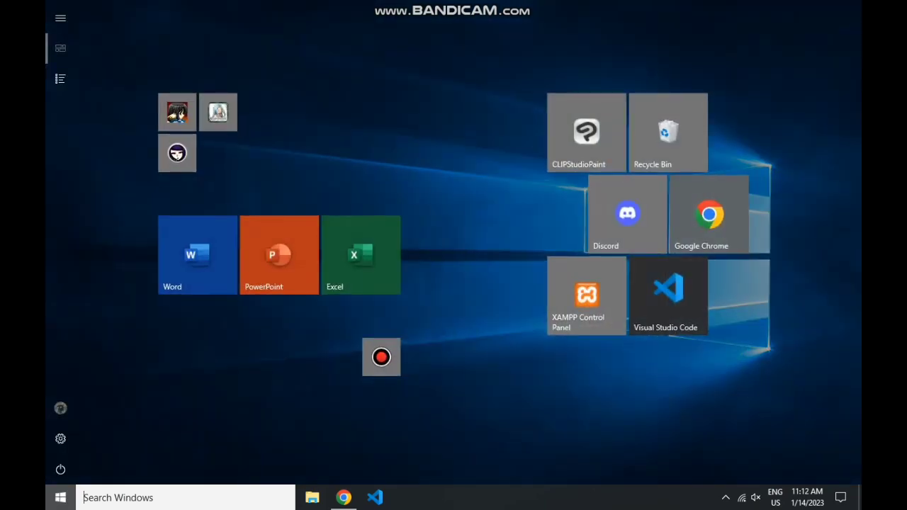
pyautogui.write('db')
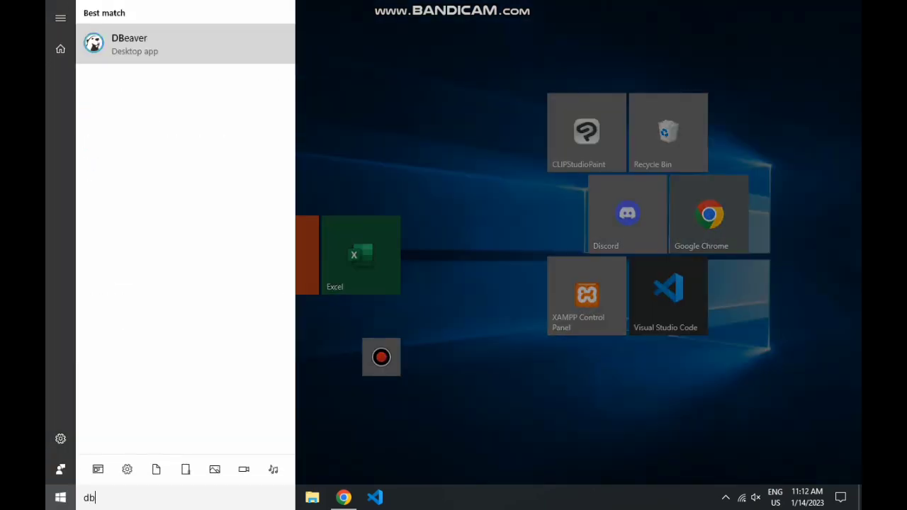
pyautogui.write('e')
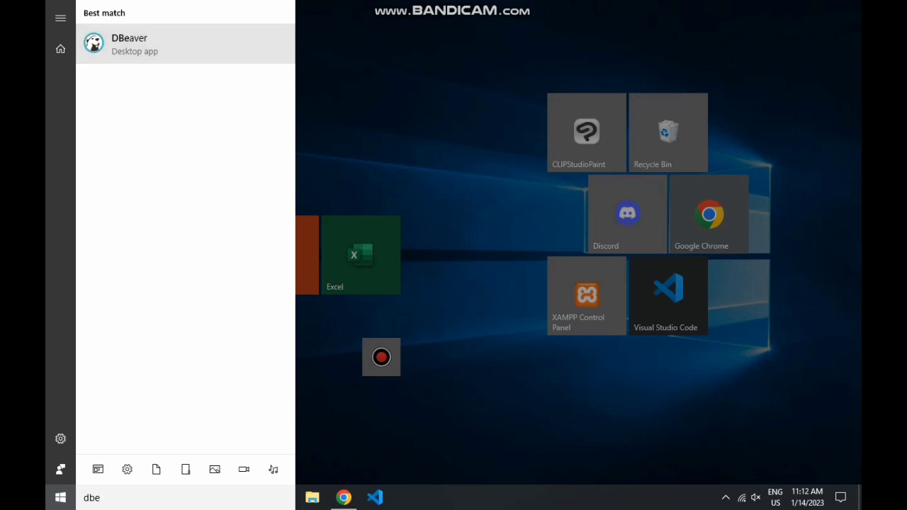
pyautogui.press('Return')
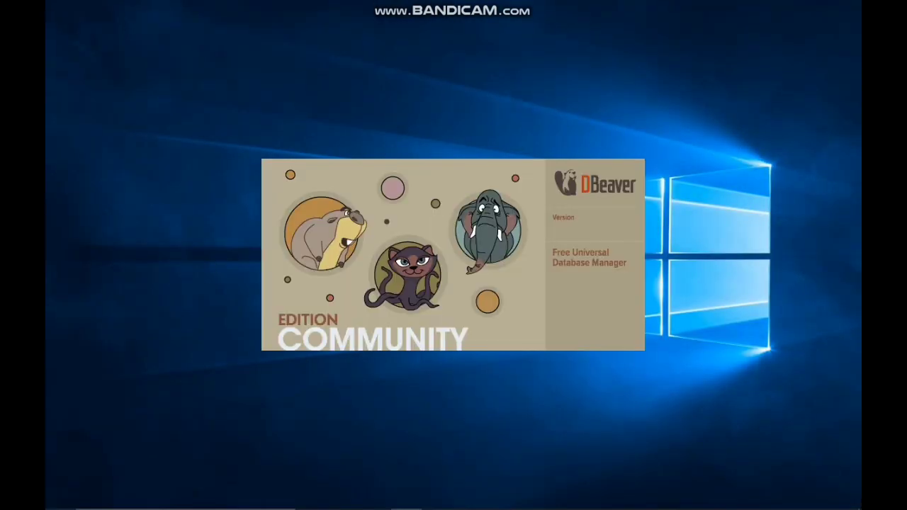
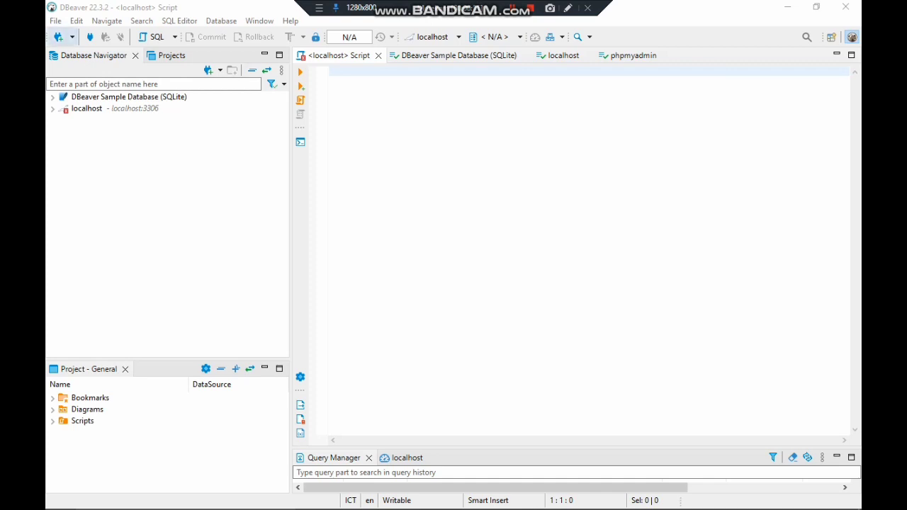
# Examine the connection settings for a new MariaDB connection and leave without creating it
pyautogui.click(330, 71)
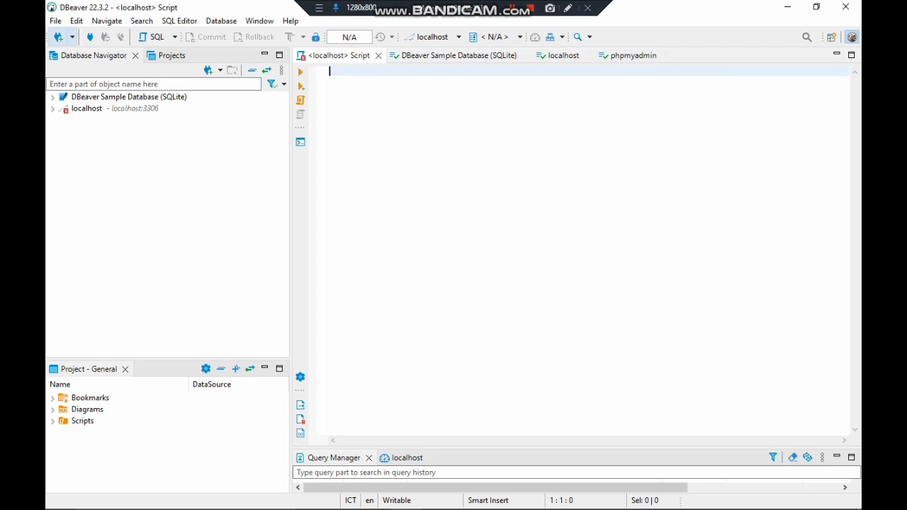
pyautogui.click(72, 37)
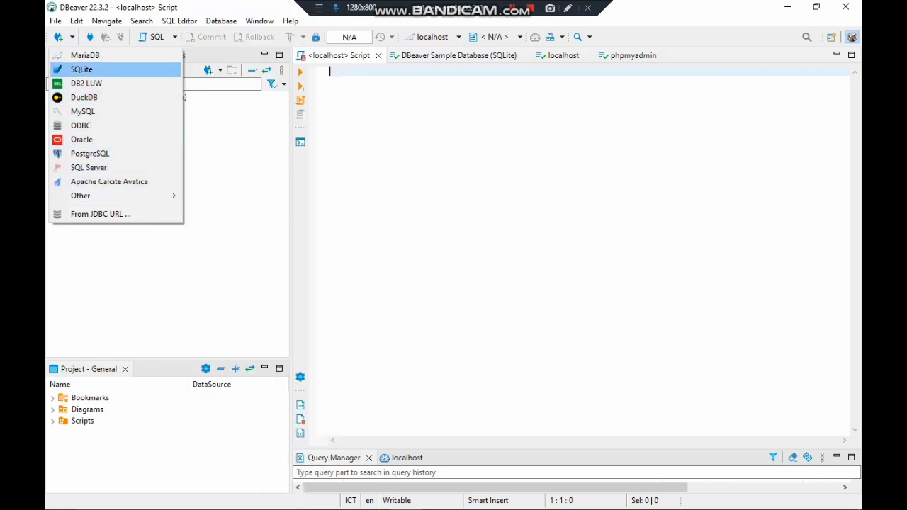
pyautogui.press('Escape')
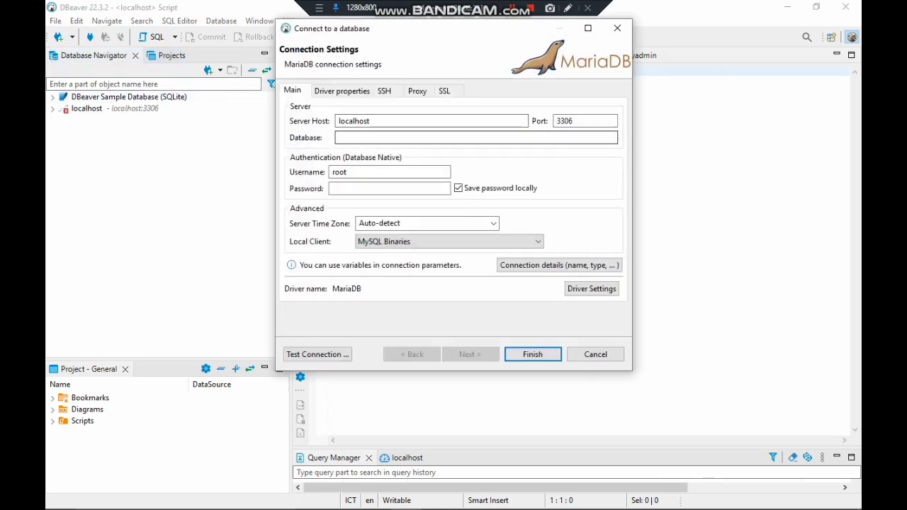
pyautogui.click(477, 138)
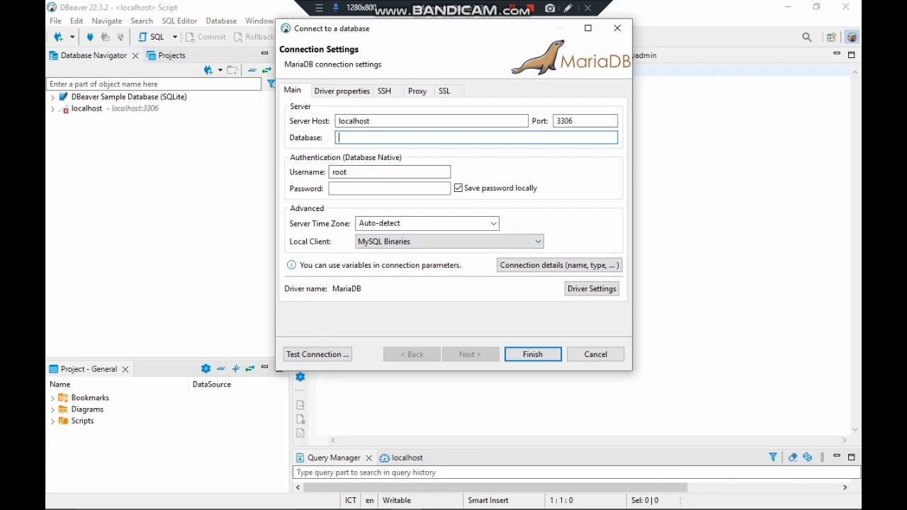
pyautogui.click(596, 355)
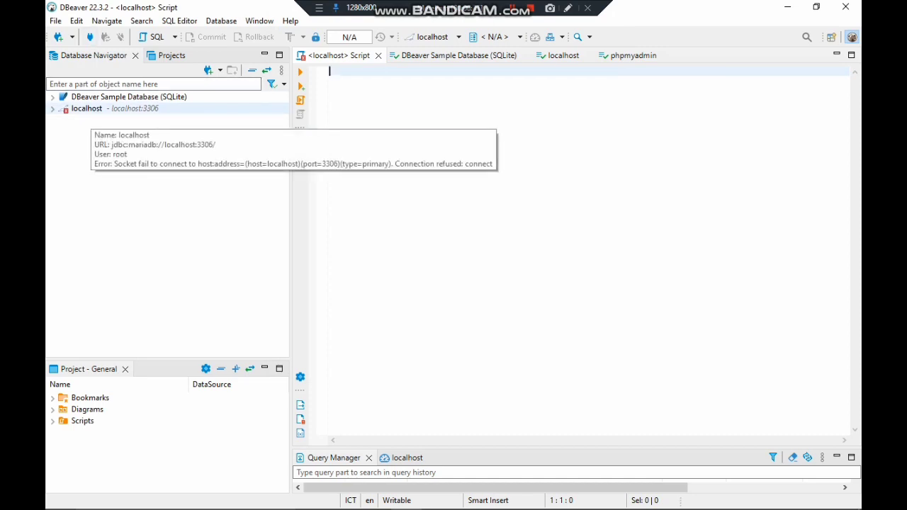
# Connect to the localhost database server and disconnect from it again
pyautogui.click(94, 109)
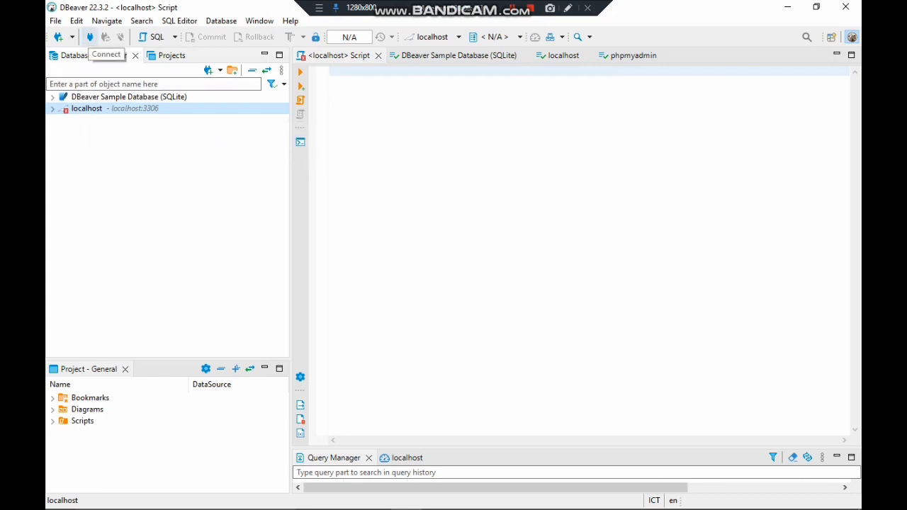
pyautogui.click(90, 37)
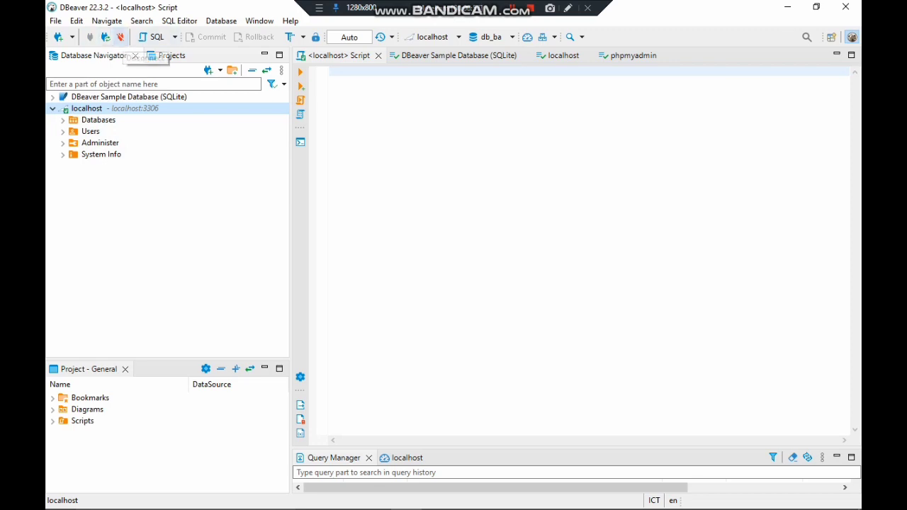
pyautogui.click(120, 37)
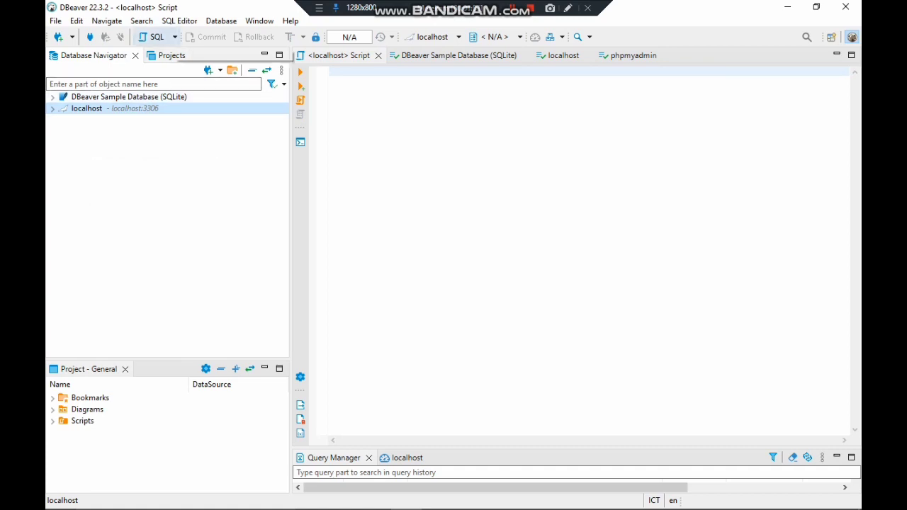
# Open the existing Script.sql for the localhost connection in the SQL editor
pyautogui.click(174, 37)
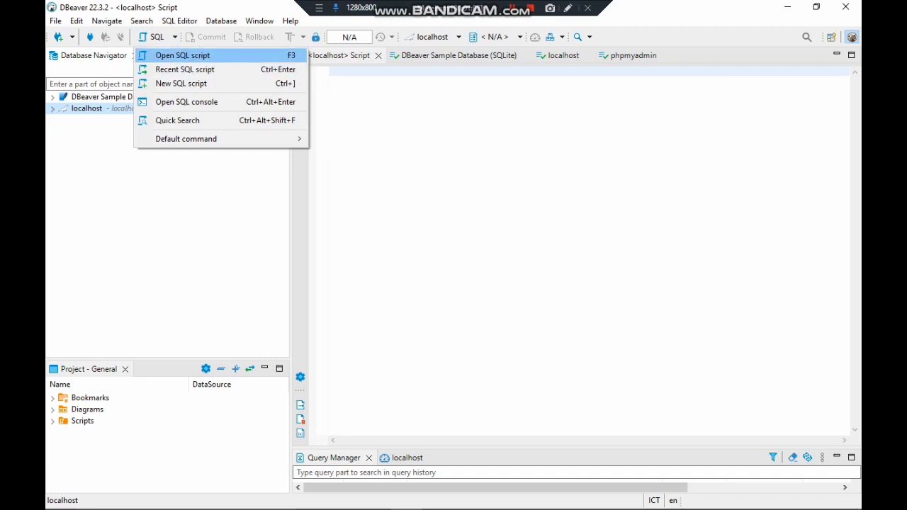
pyautogui.click(182, 55)
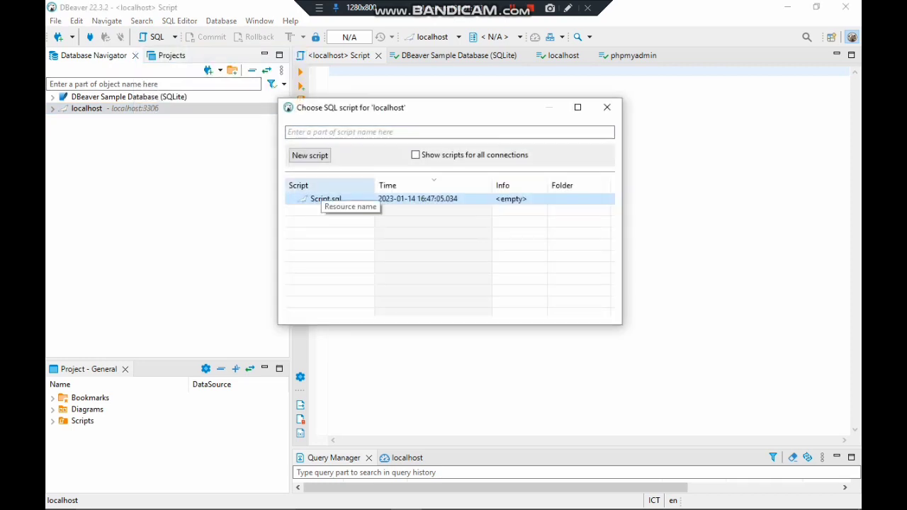
pyautogui.press('Return')
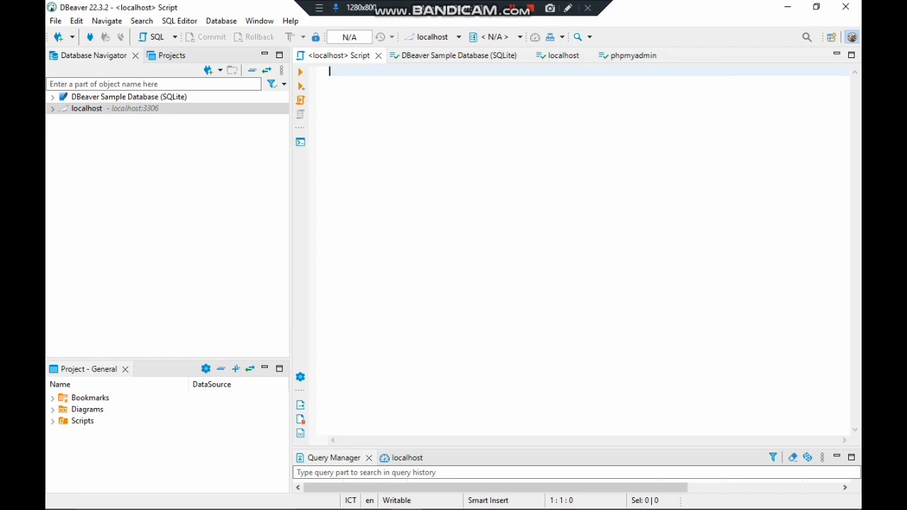
# Examine the recent SQL scripts for the localhost connection without opening one
pyautogui.click(174, 37)
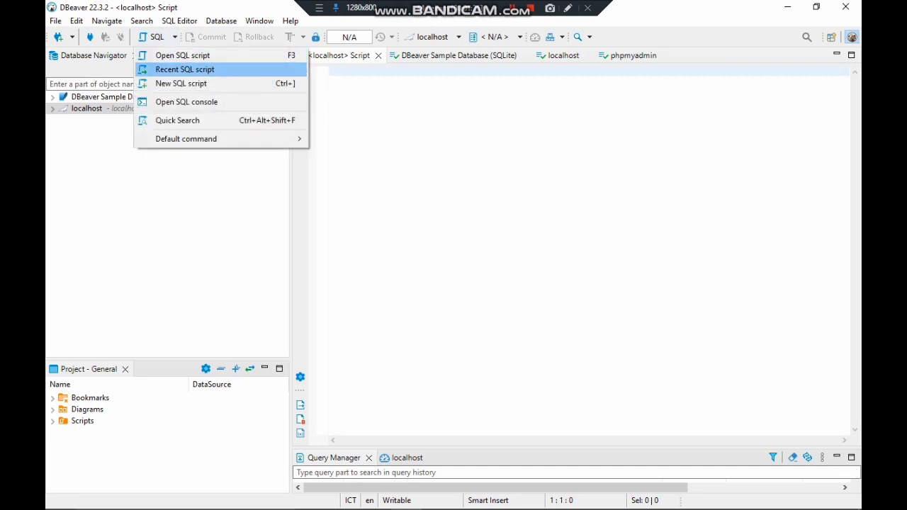
pyautogui.click(185, 70)
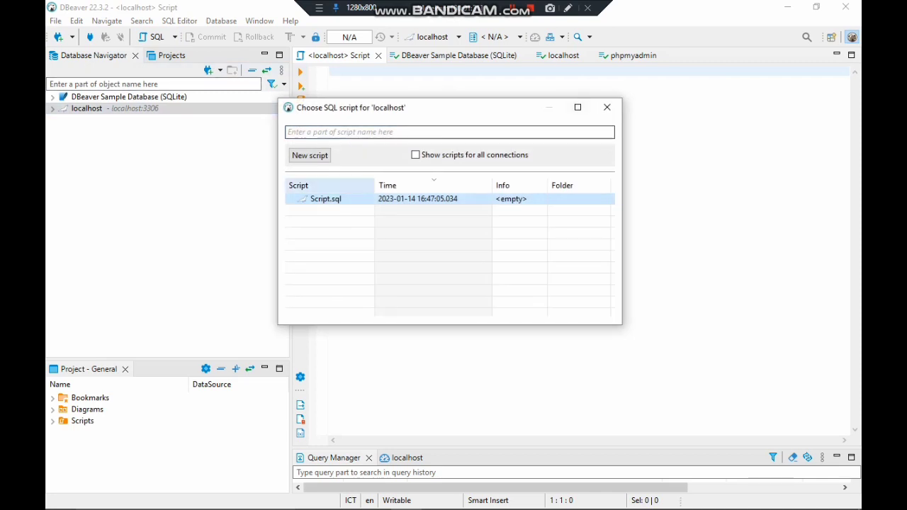
pyautogui.click(607, 107)
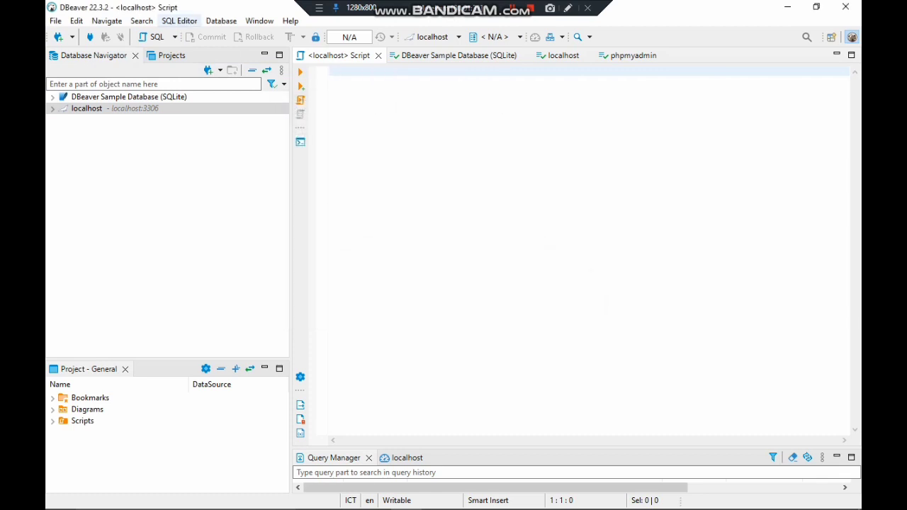
# Create a new SQL script for localhost, close it and check the connection's script list
pyautogui.click(174, 37)
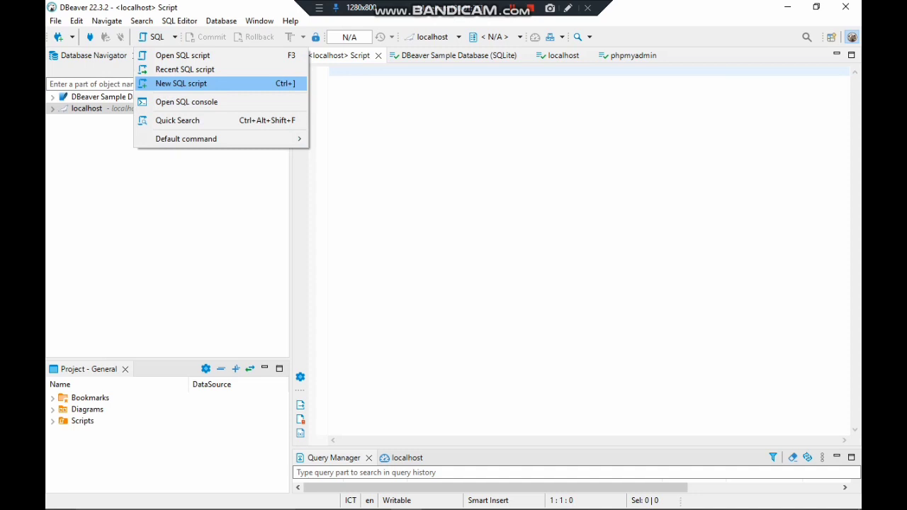
pyautogui.click(181, 83)
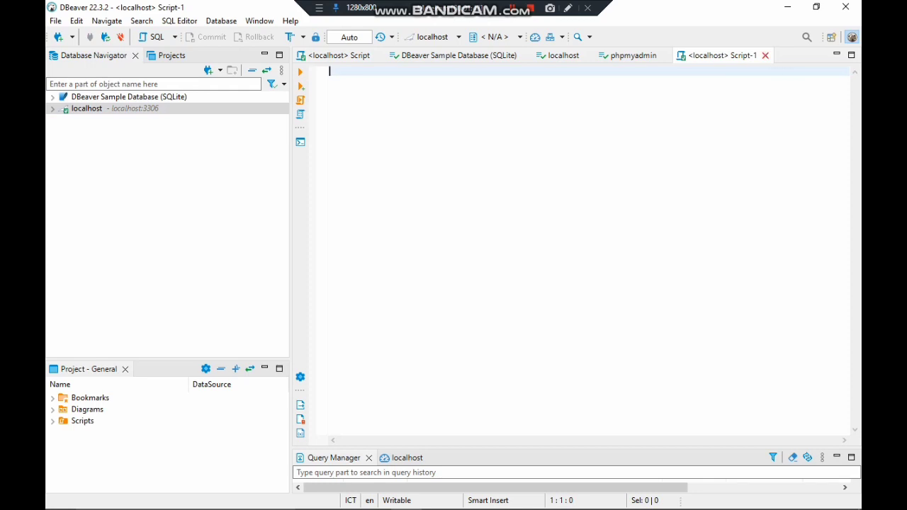
pyautogui.click(765, 55)
pyautogui.click(157, 36)
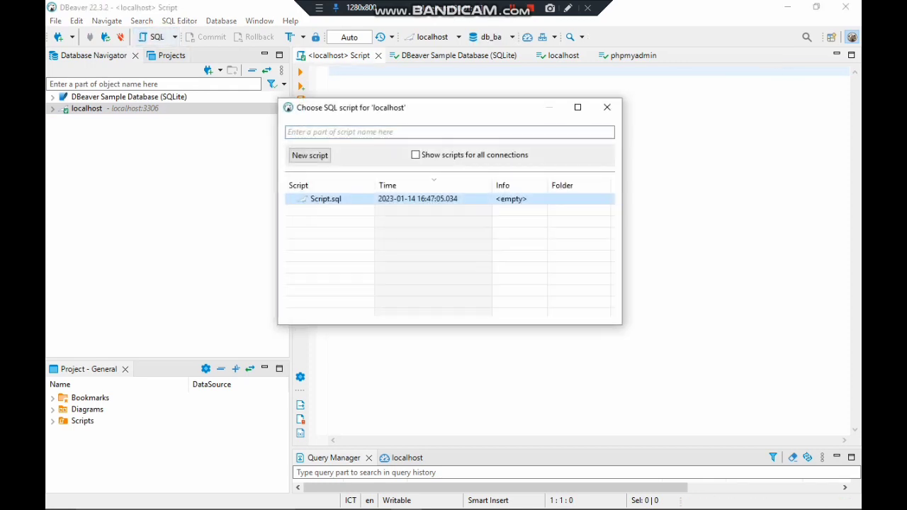
pyautogui.click(607, 108)
# Look up "kategori" with Quick Search and close the search
pyautogui.click(174, 37)
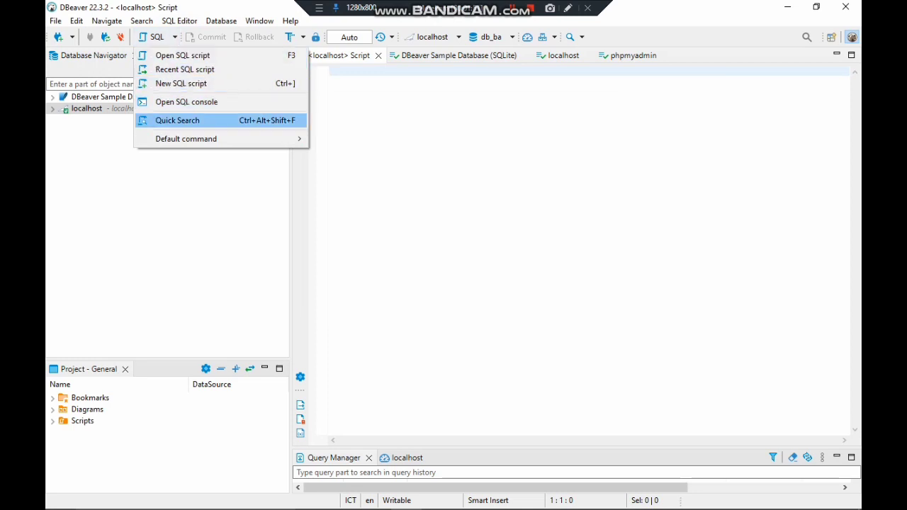
pyautogui.click(177, 121)
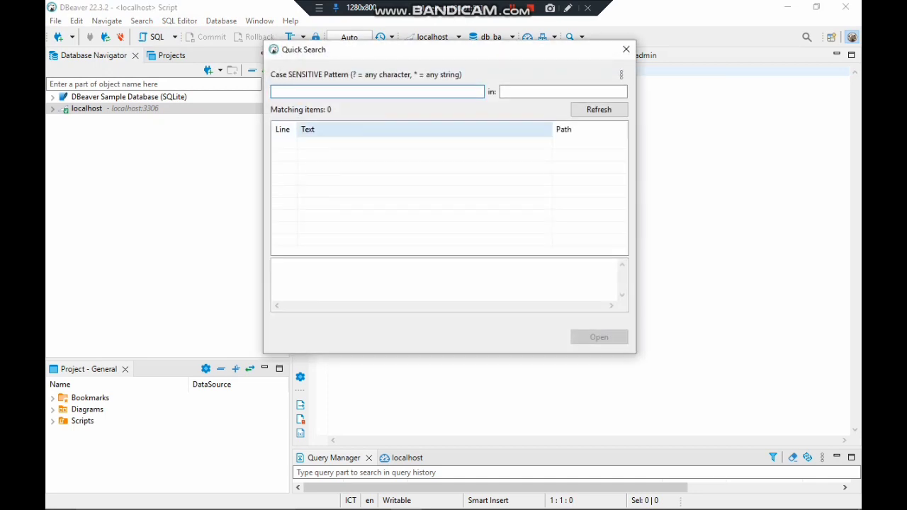
pyautogui.write('k')
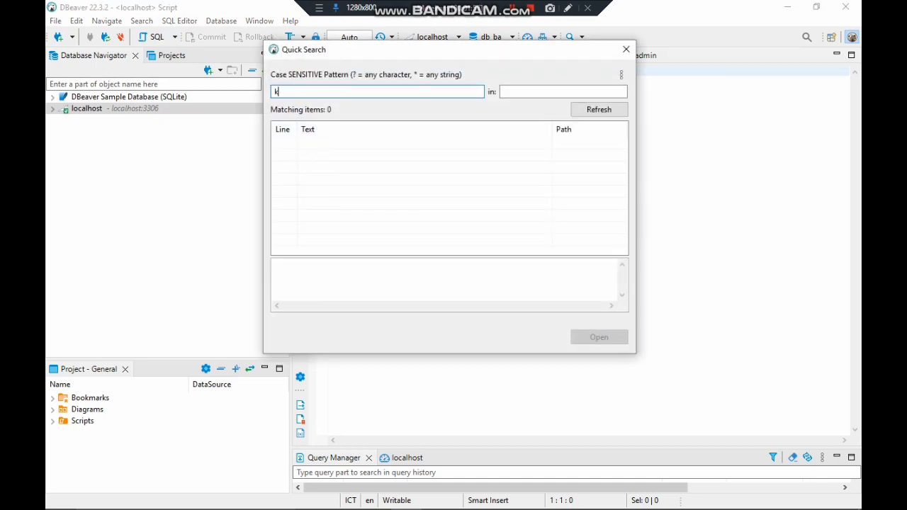
pyautogui.write('atego')
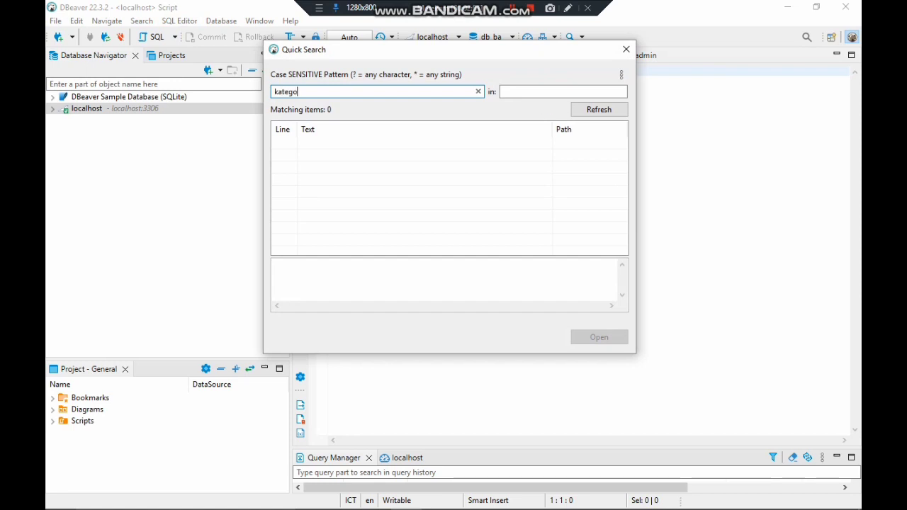
pyautogui.write('ri')
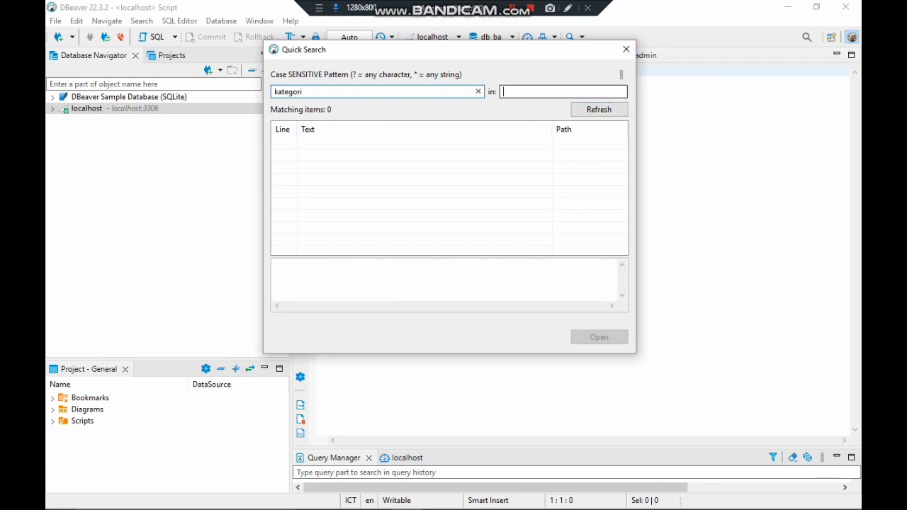
pyautogui.click(626, 49)
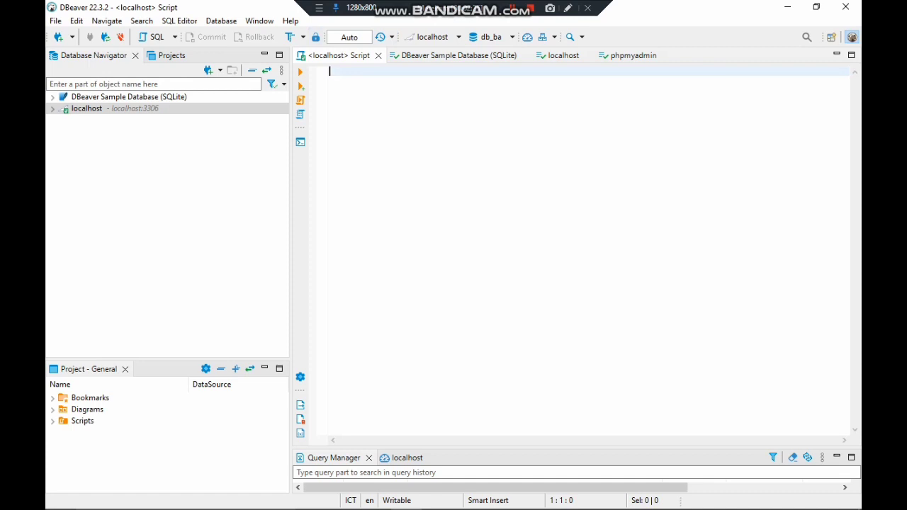
# Examine the transaction log and the pending transactions of the localhost connection
pyautogui.click(391, 36)
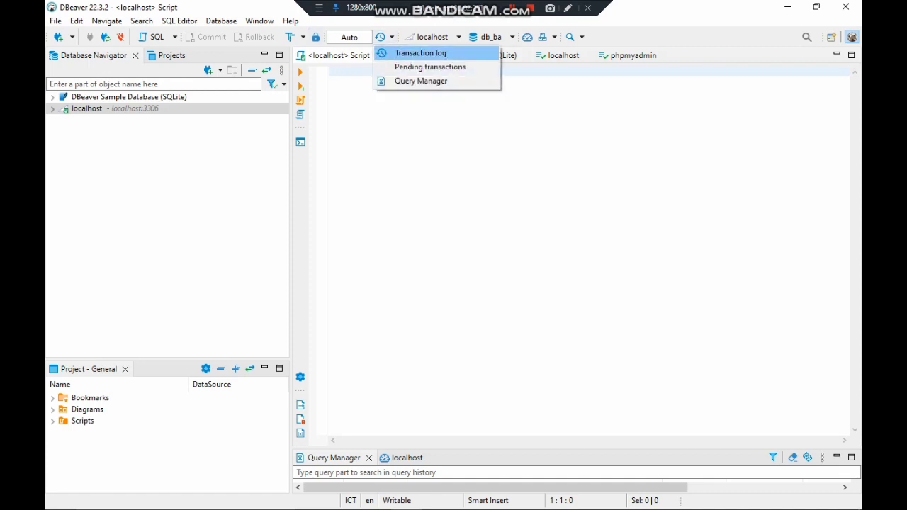
pyautogui.click(420, 53)
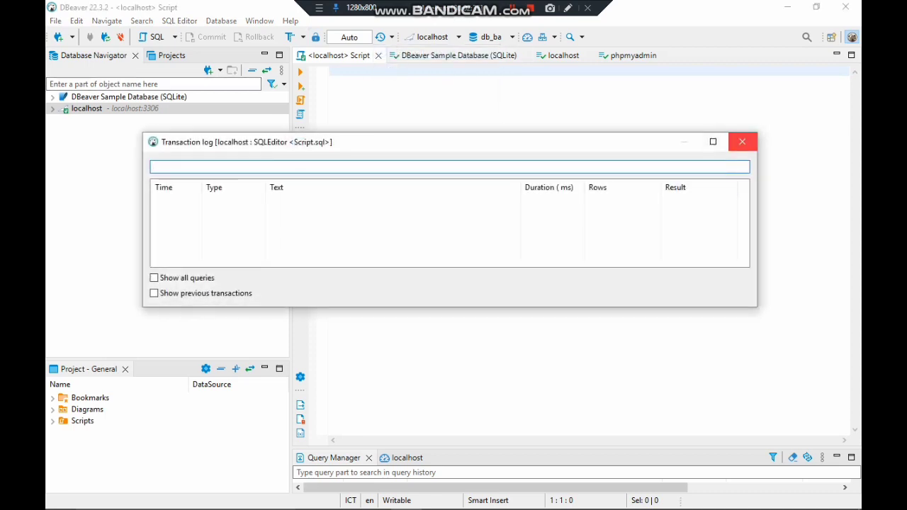
pyautogui.click(742, 142)
pyautogui.click(392, 36)
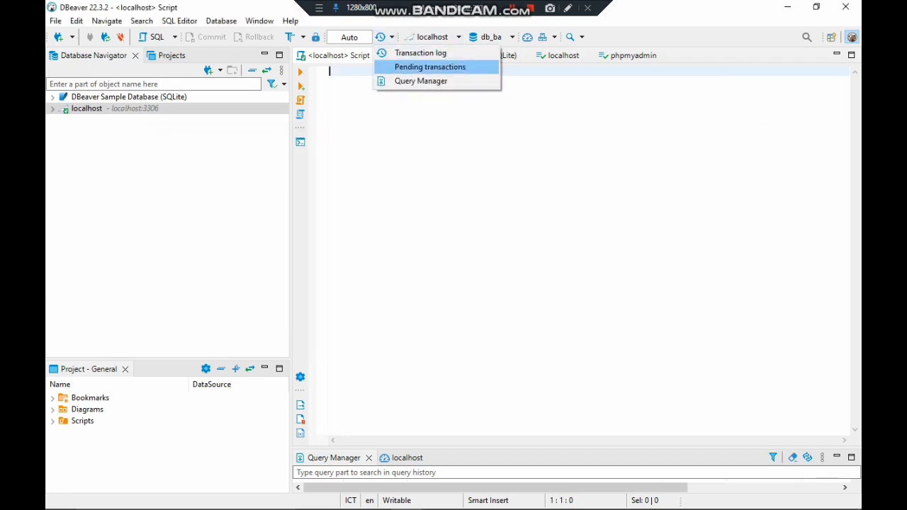
pyautogui.click(430, 66)
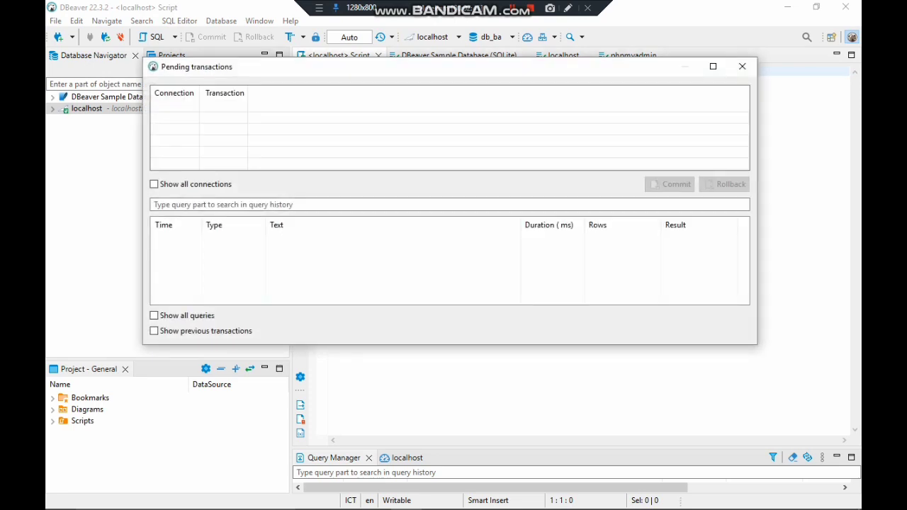
pyautogui.click(742, 66)
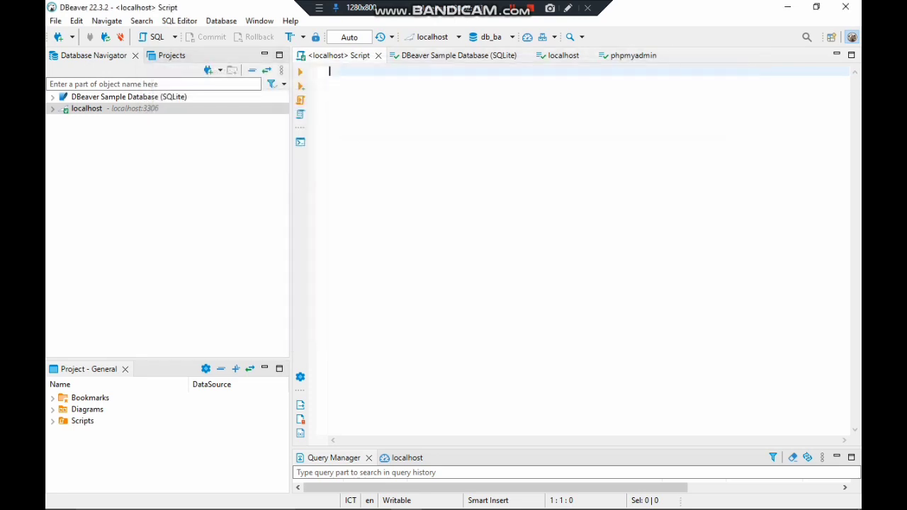
# Detach the script from its data source and assign the localhost connection to it again
pyautogui.click(432, 37)
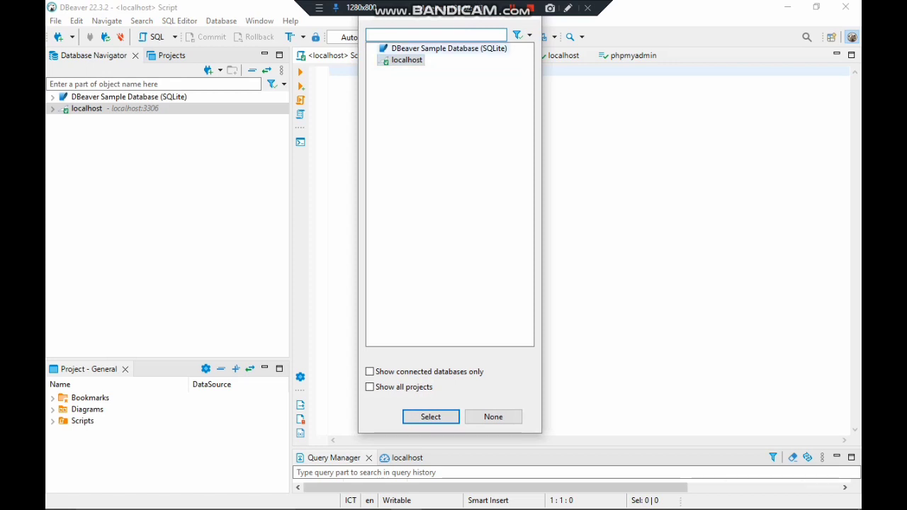
pyautogui.click(493, 417)
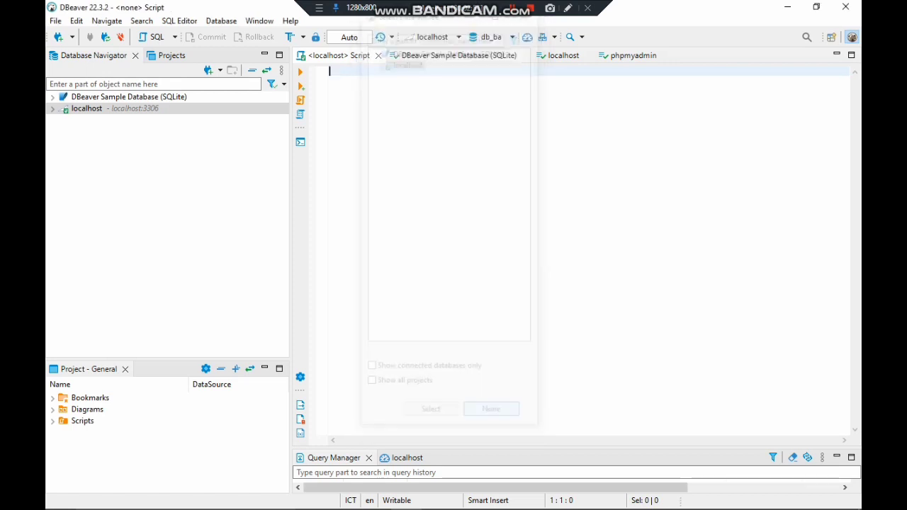
pyautogui.click(429, 36)
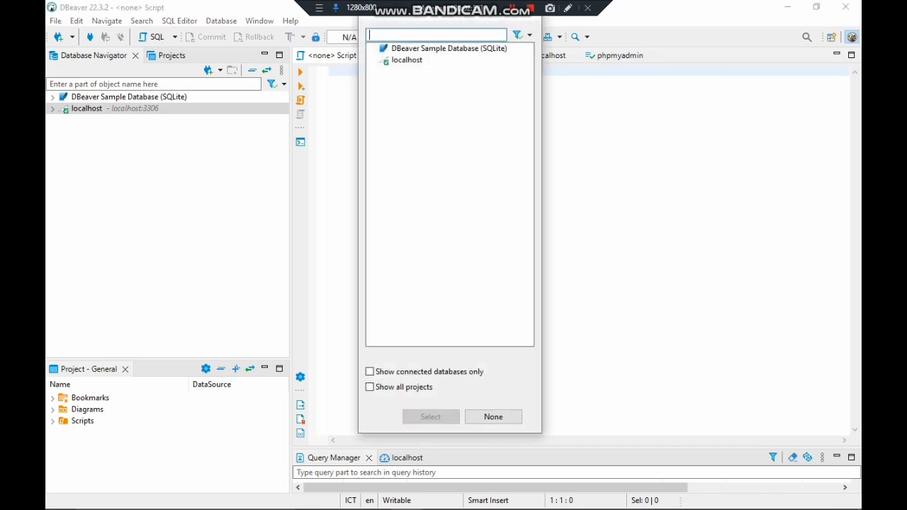
pyautogui.doubleClick(407, 61)
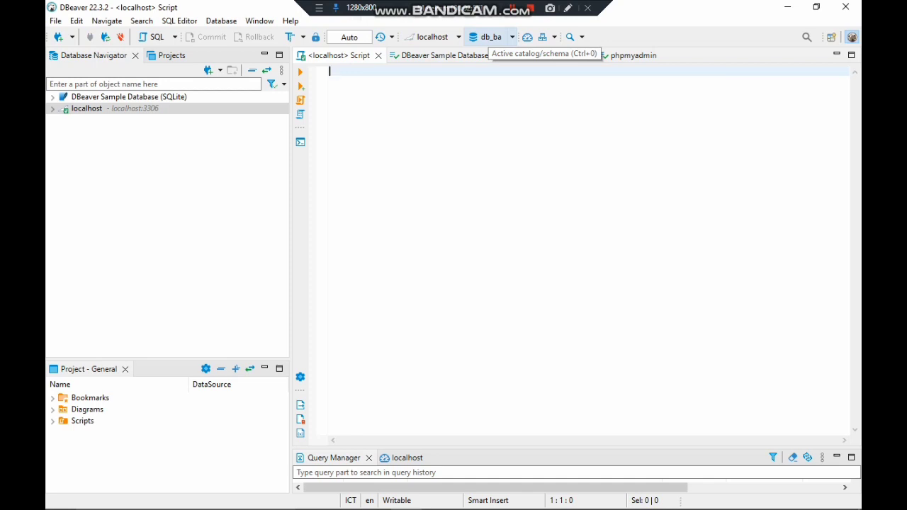
# Review the selectable schemas without changing the active one and open the localhost dashboard
pyautogui.click(489, 37)
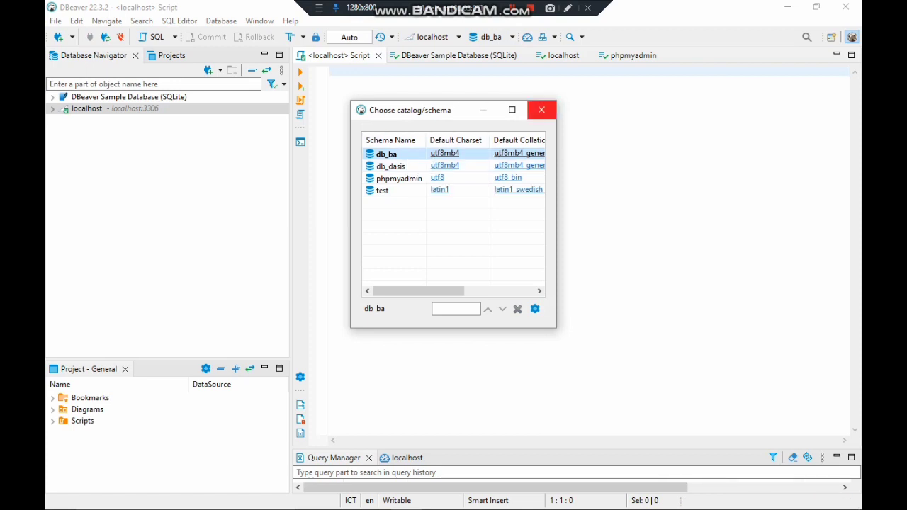
pyautogui.click(542, 110)
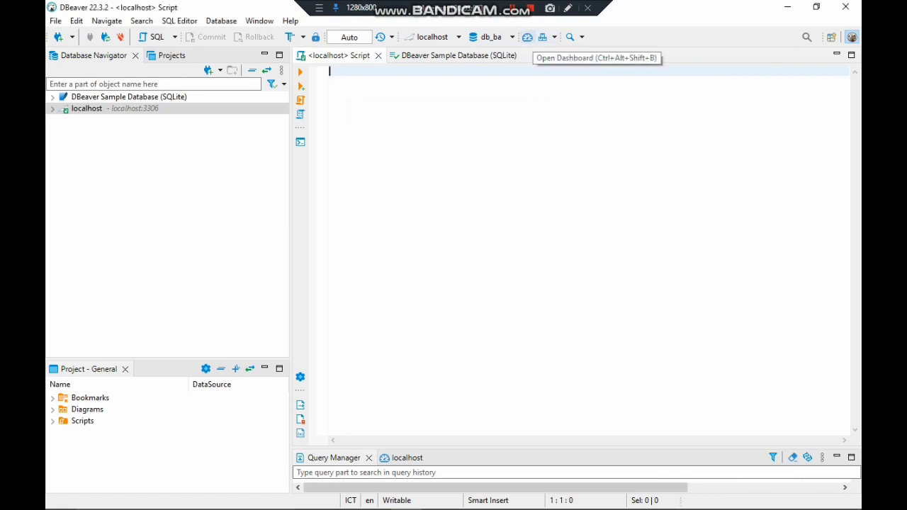
pyautogui.click(528, 37)
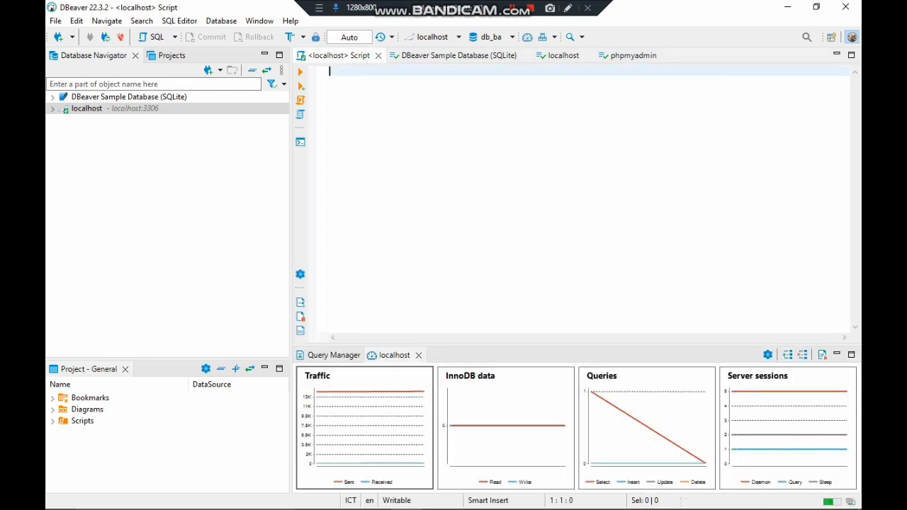
# Write the query "select * from tbl_kategori" in the localhost script
pyautogui.write('select')
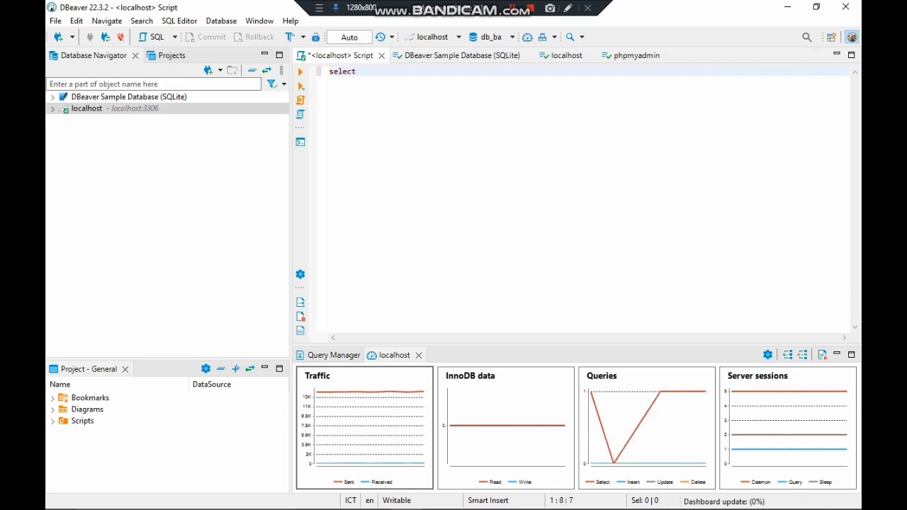
pyautogui.write('* from ')
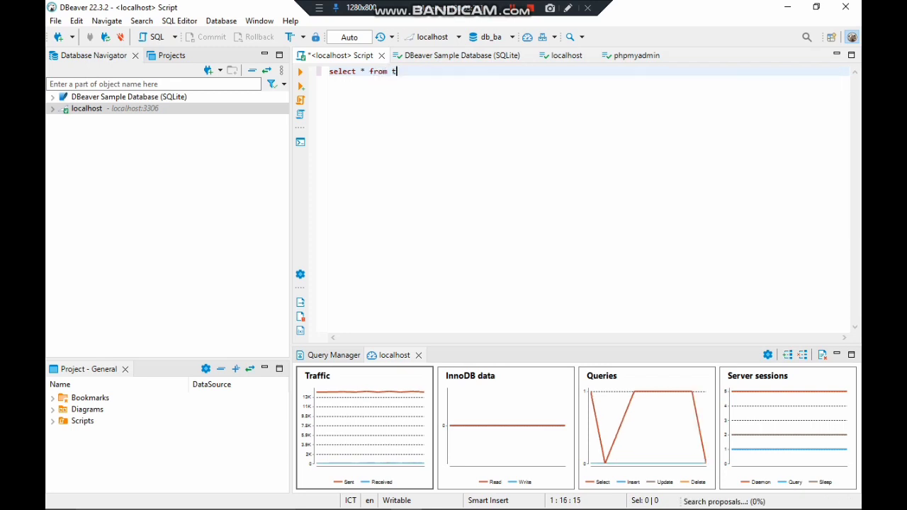
pyautogui.write('tbl_k')
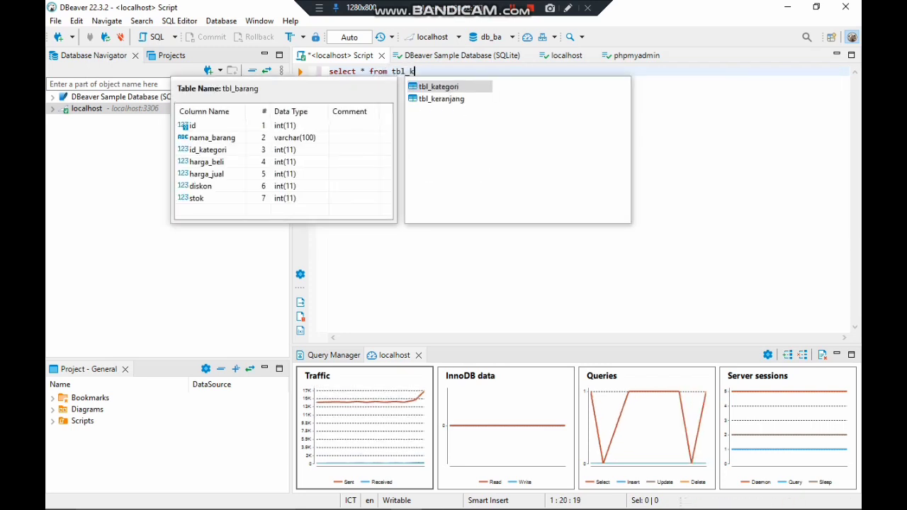
pyautogui.write('ategori')
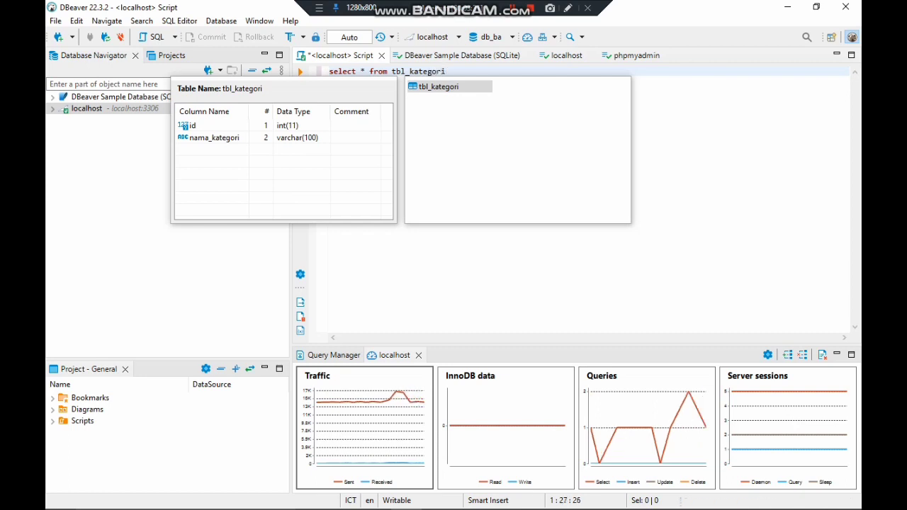
pyautogui.press('Escape')
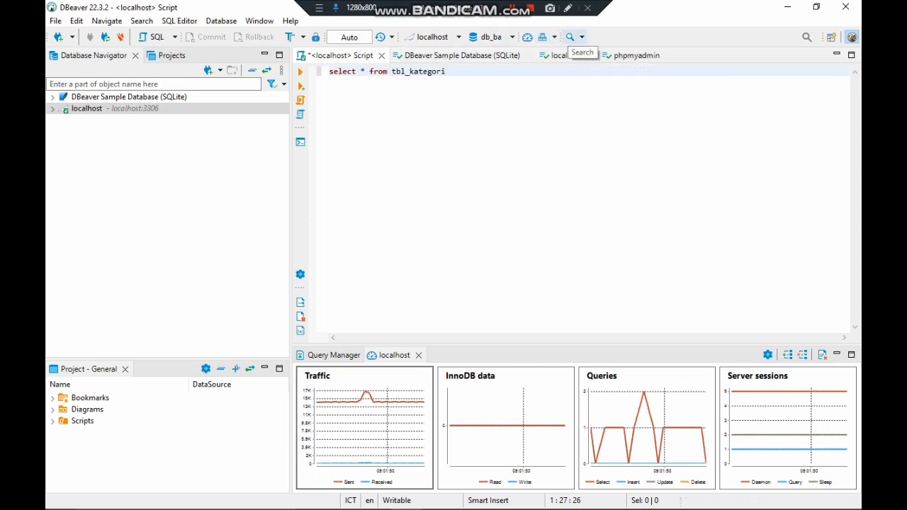
# Examine the File Search options and the command search, leaving both without running a search
pyautogui.click(581, 37)
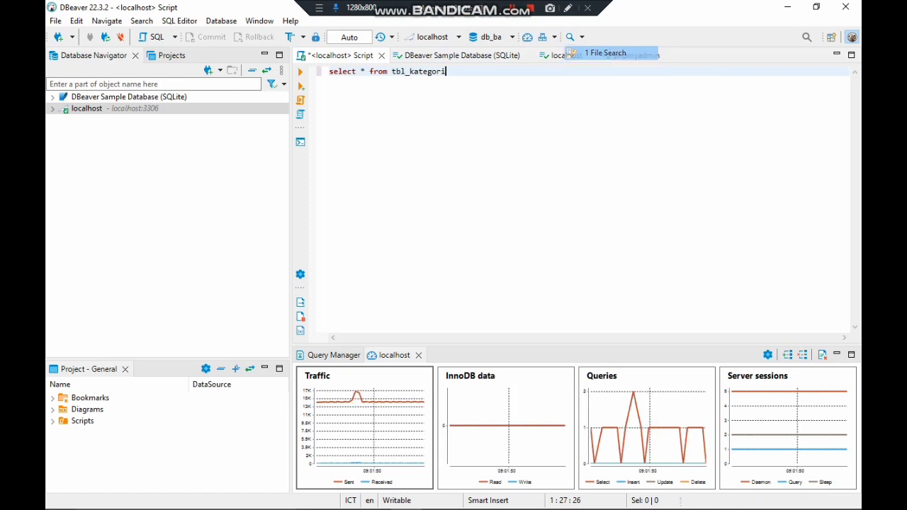
pyautogui.click(606, 52)
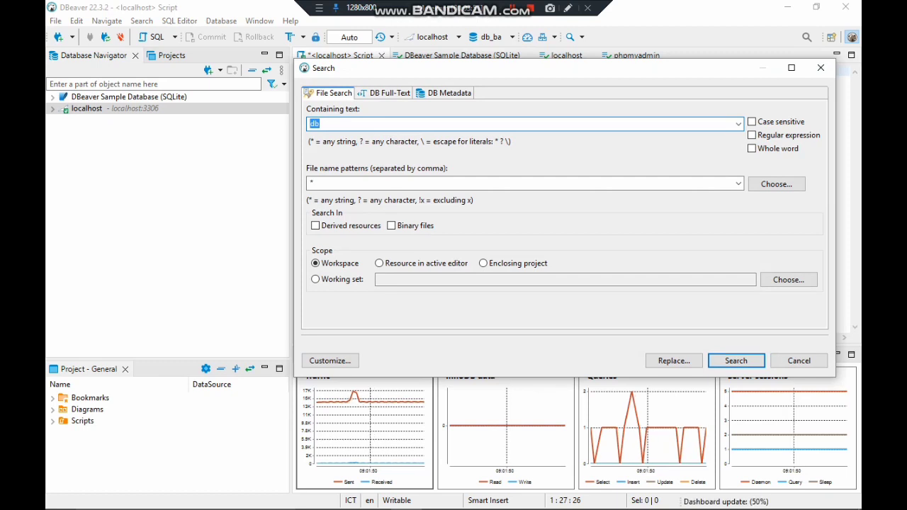
pyautogui.click(820, 67)
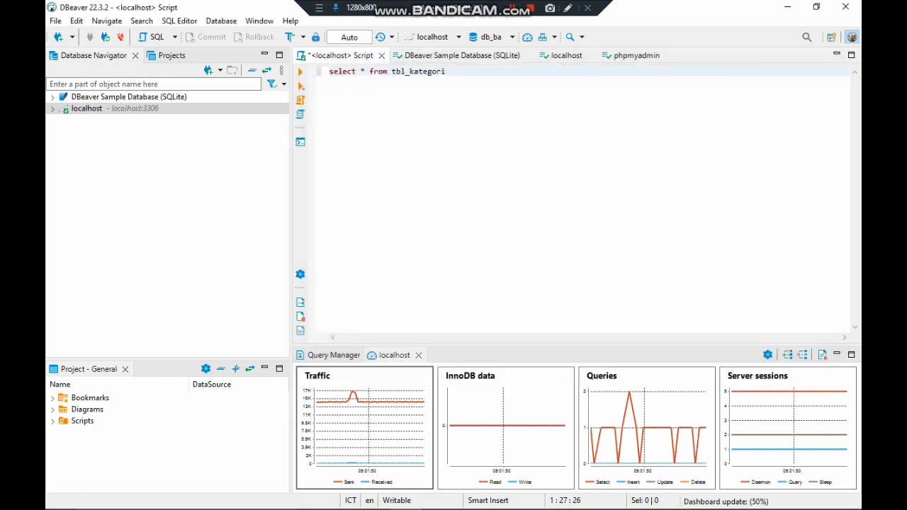
pyautogui.click(808, 37)
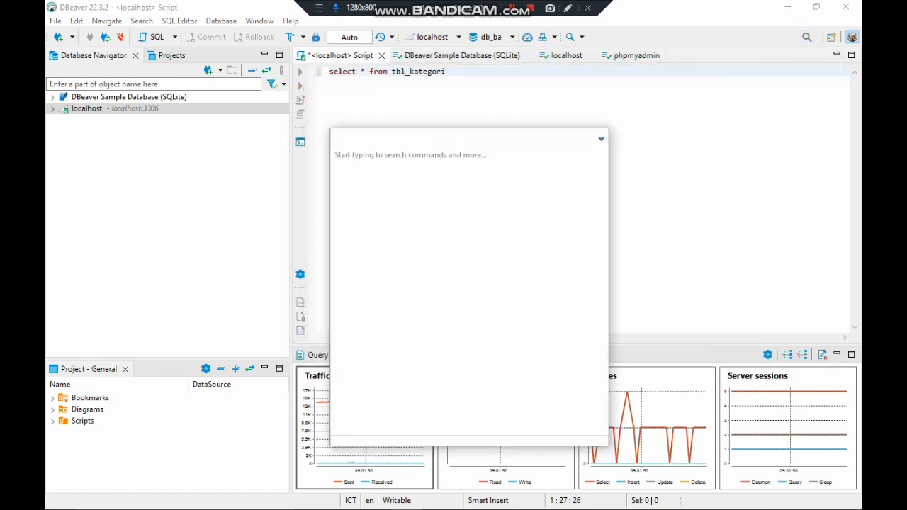
pyautogui.click(601, 139)
pyautogui.click(670, 248)
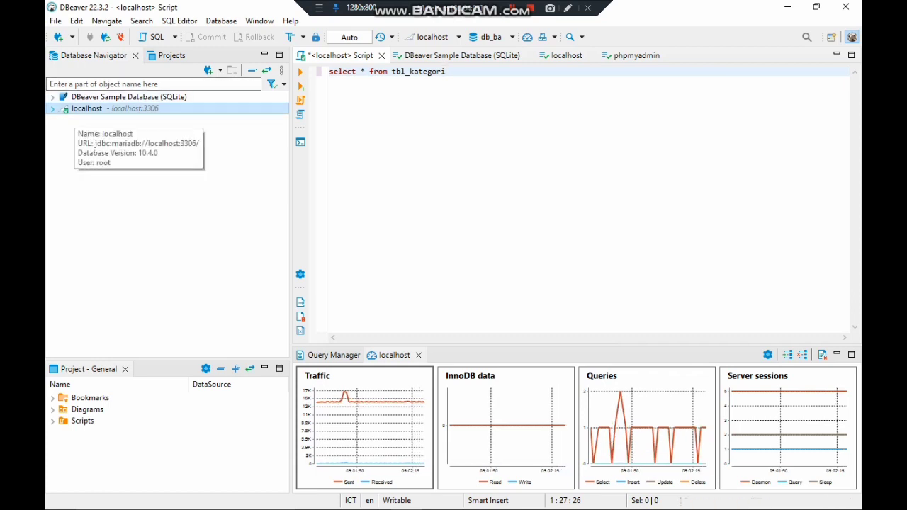
# Expand the localhost connection and its Databases folder in the navigator
pyautogui.doubleClick(87, 108)
pyautogui.click(64, 121)
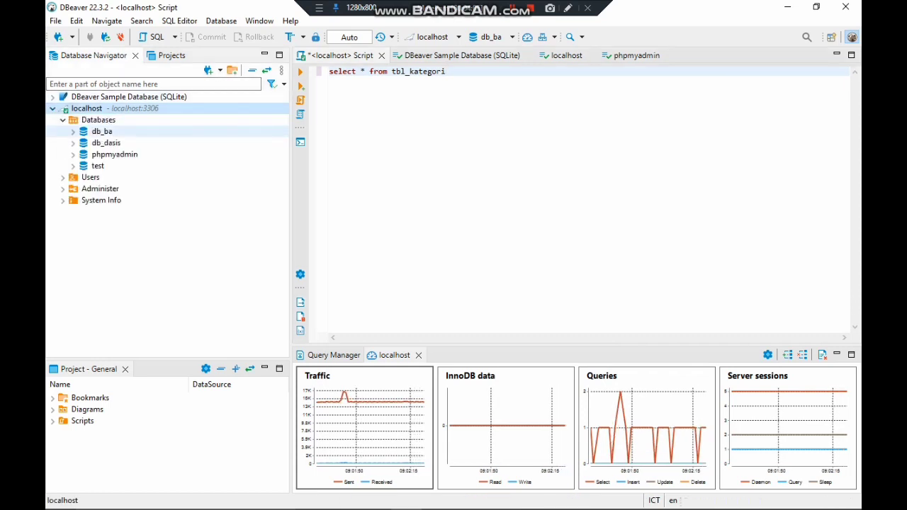
# Browse the db_ba database and its Tables folder in the navigator, and collapse the localhost tree
pyautogui.click(73, 131)
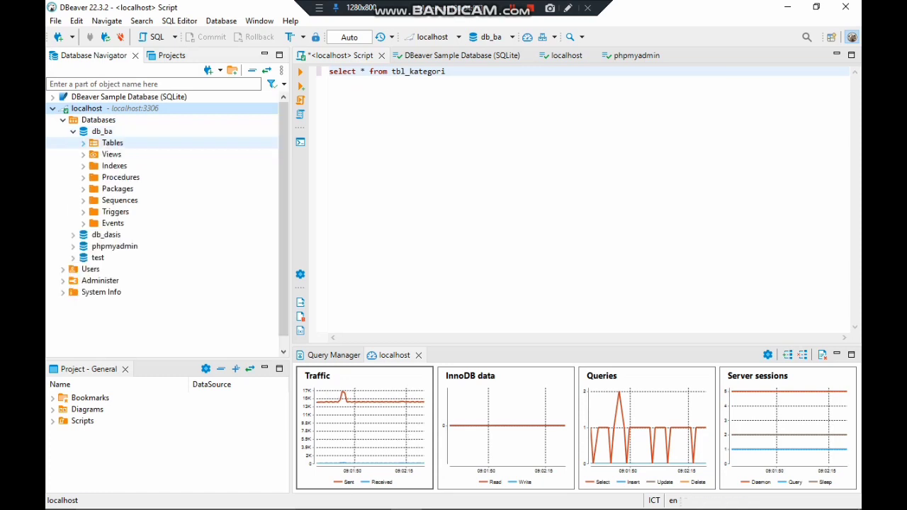
pyautogui.click(84, 142)
pyautogui.click(63, 120)
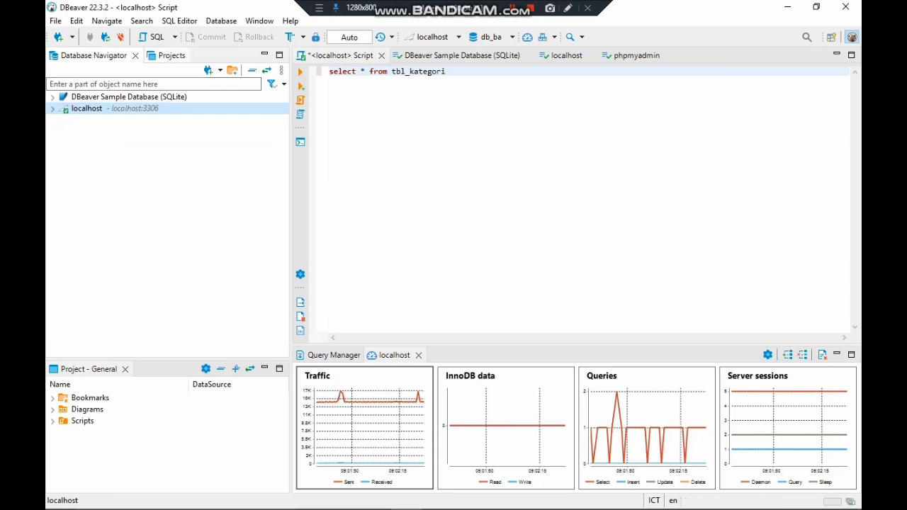
# Review the General project's Connections folder and the localhost connection's contents in the Projects view, and collapse the tree
pyautogui.click(166, 55)
pyautogui.click(52, 83)
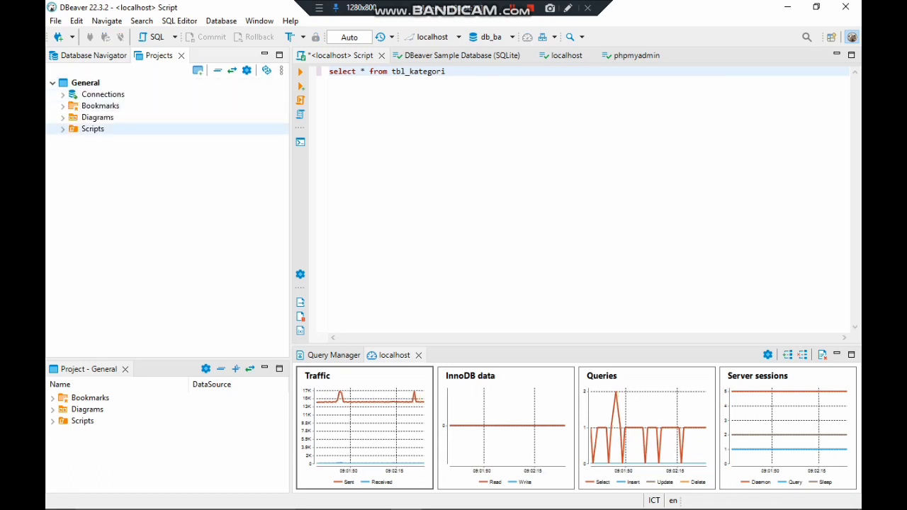
pyautogui.click(63, 94)
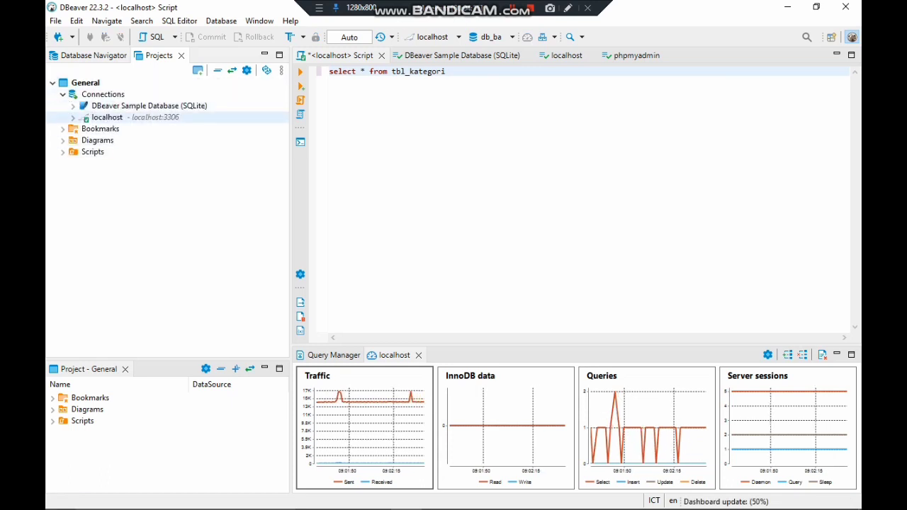
pyautogui.click(73, 118)
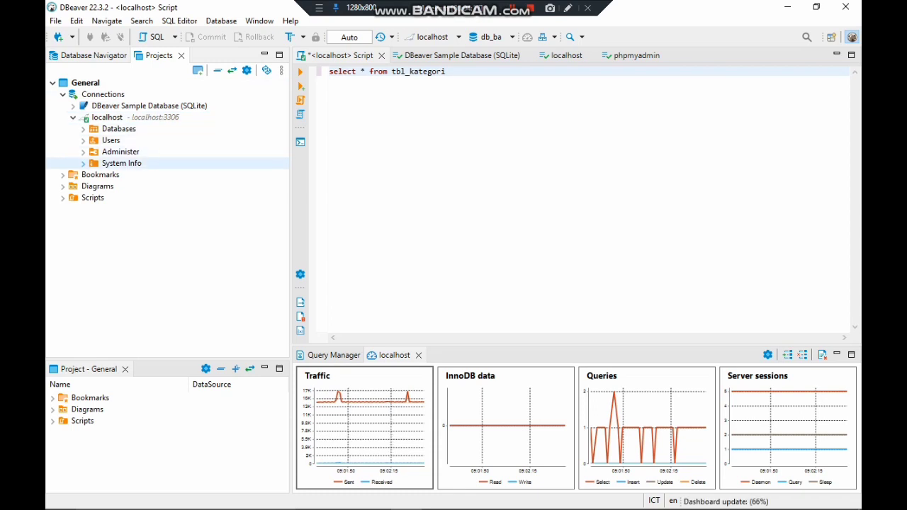
pyautogui.click(73, 117)
pyautogui.click(63, 95)
pyautogui.click(52, 83)
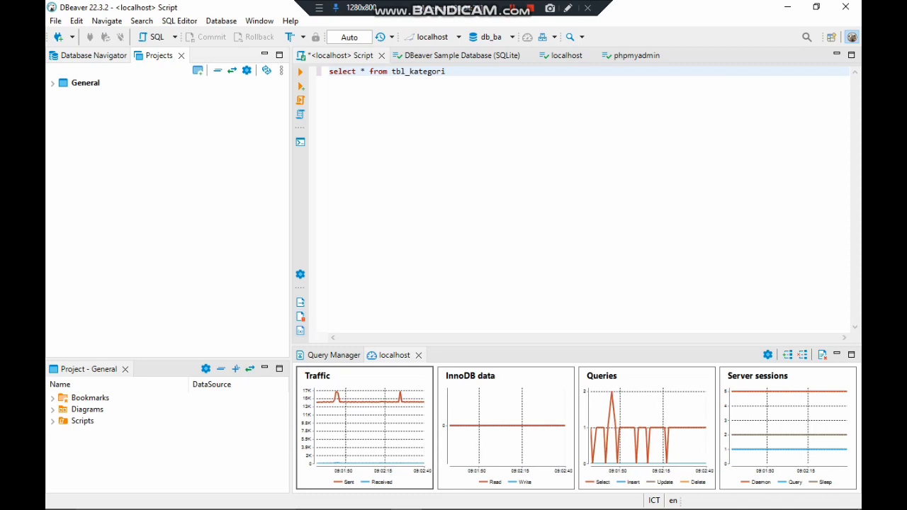
# Close the localhost dashboard, execute the tbl_kategori query and enlarge the area showing its results
pyautogui.click(418, 355)
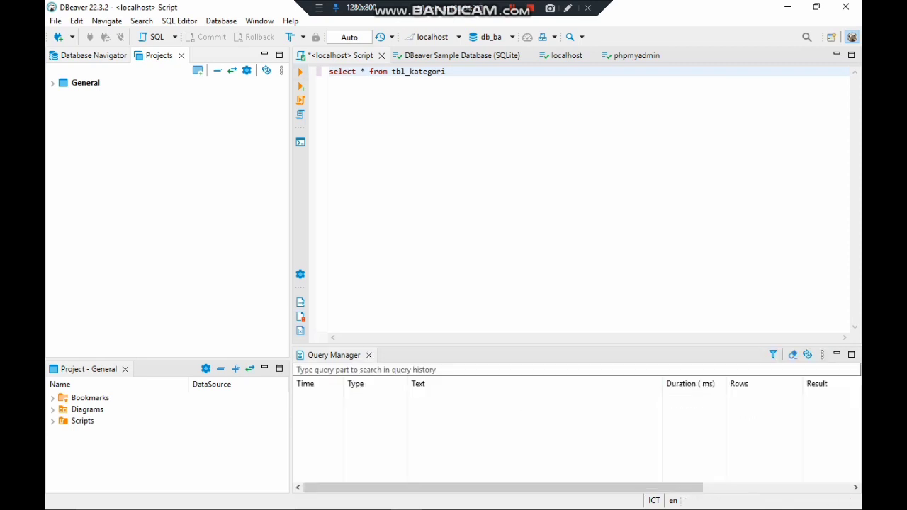
pyautogui.click(447, 72)
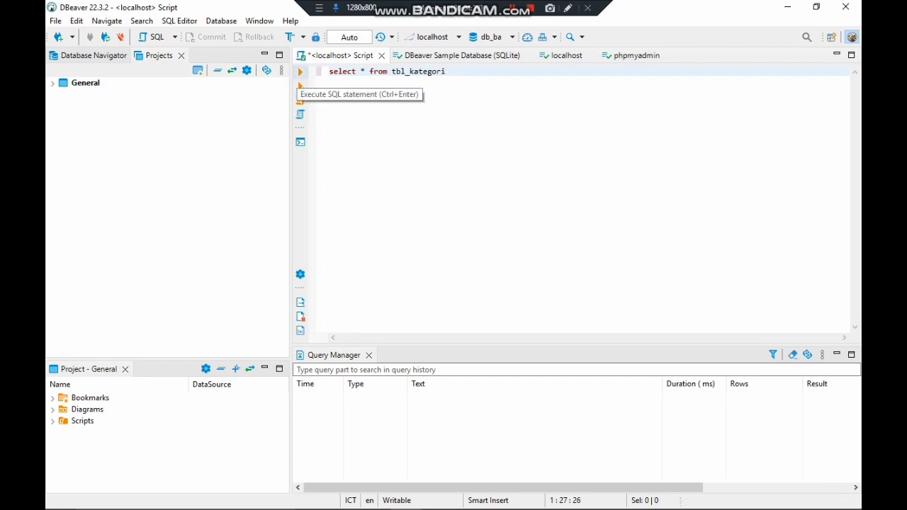
pyautogui.click(300, 72)
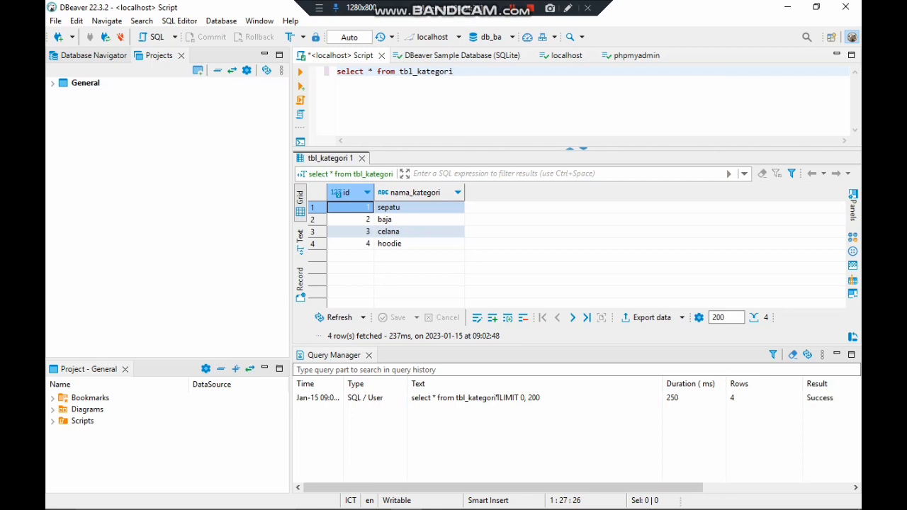
pyautogui.moveTo(576, 346); pyautogui.dragTo(576, 450)
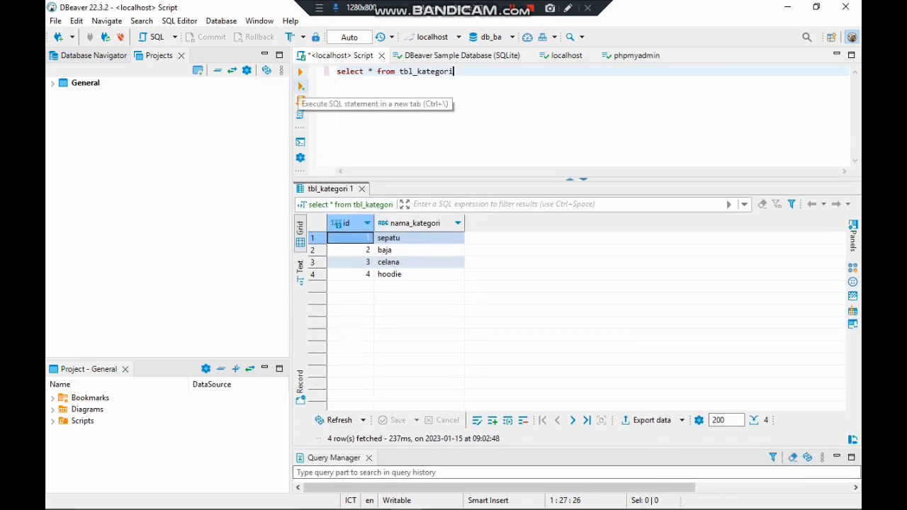
# Execute the tbl_kategori query in a new result tab and close it, and rerun the query as a script
pyautogui.click(301, 87)
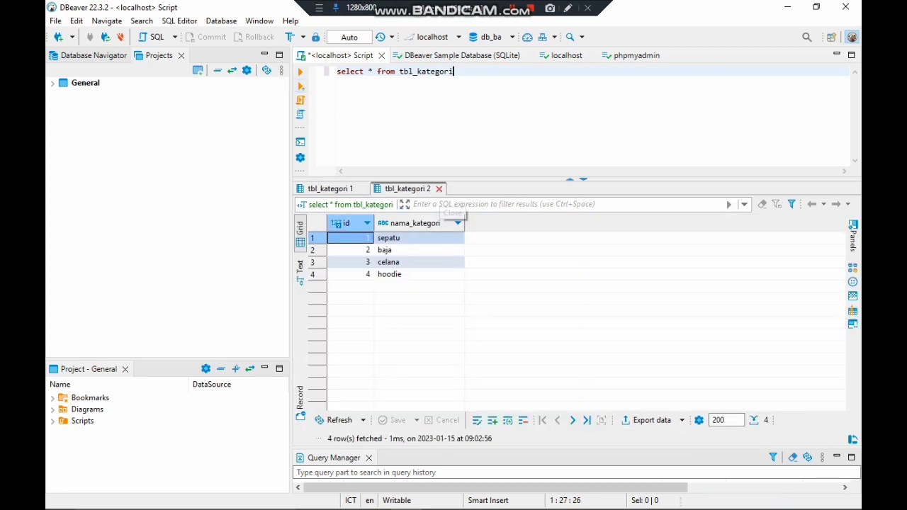
pyautogui.click(439, 189)
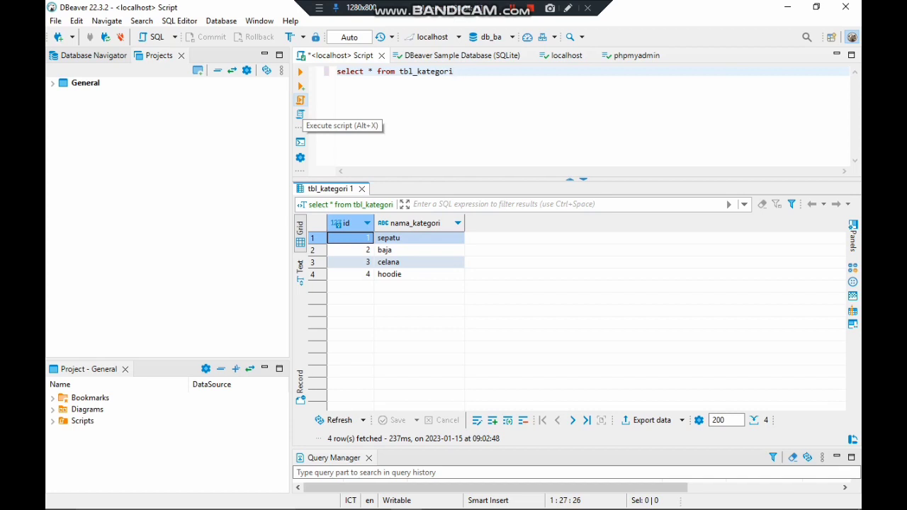
pyautogui.click(301, 100)
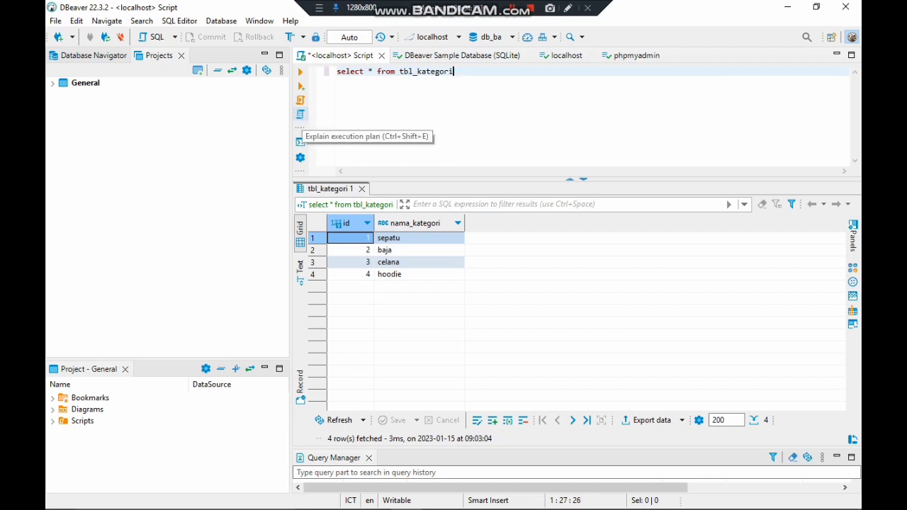
# Explain the execution plan of the tbl_kategori query and close the plan to return to the result data
pyautogui.click(301, 114)
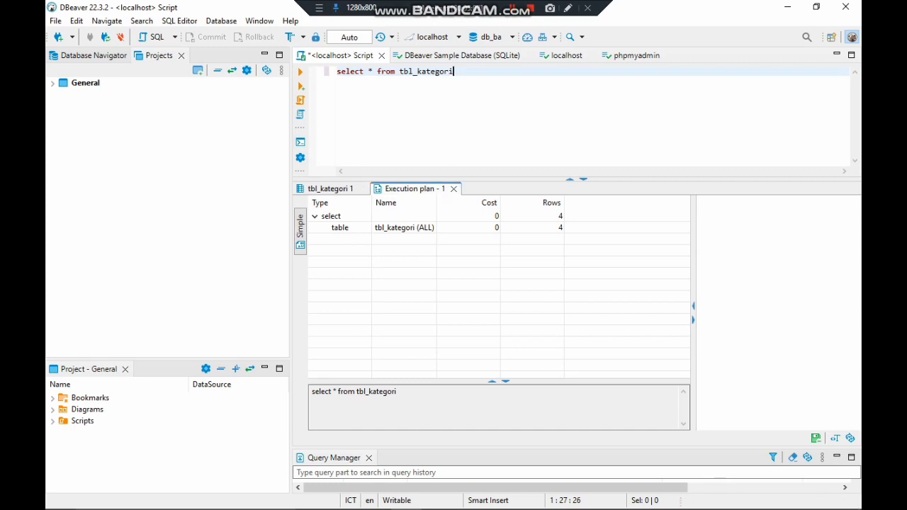
pyautogui.click(331, 190)
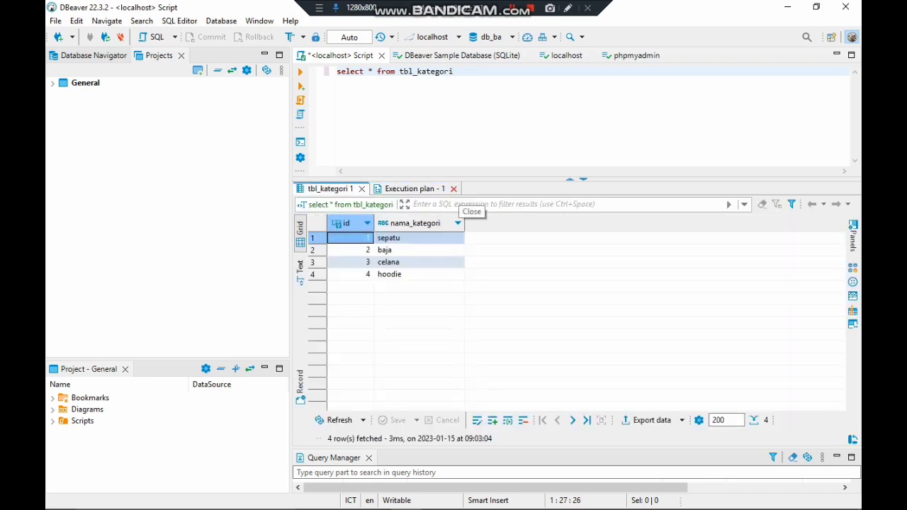
pyautogui.click(454, 190)
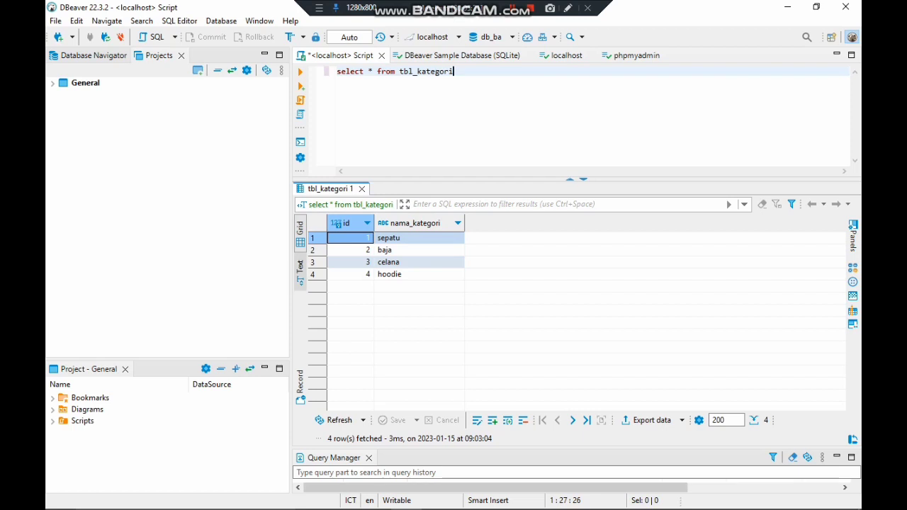
# View the tbl_kategori results as text and as a single record, and return to the full grid
pyautogui.click(300, 270)
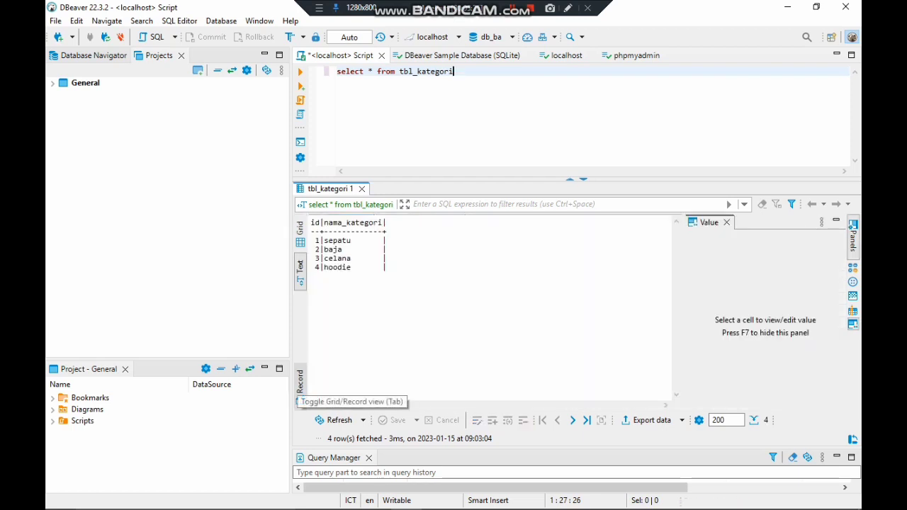
pyautogui.click(300, 386)
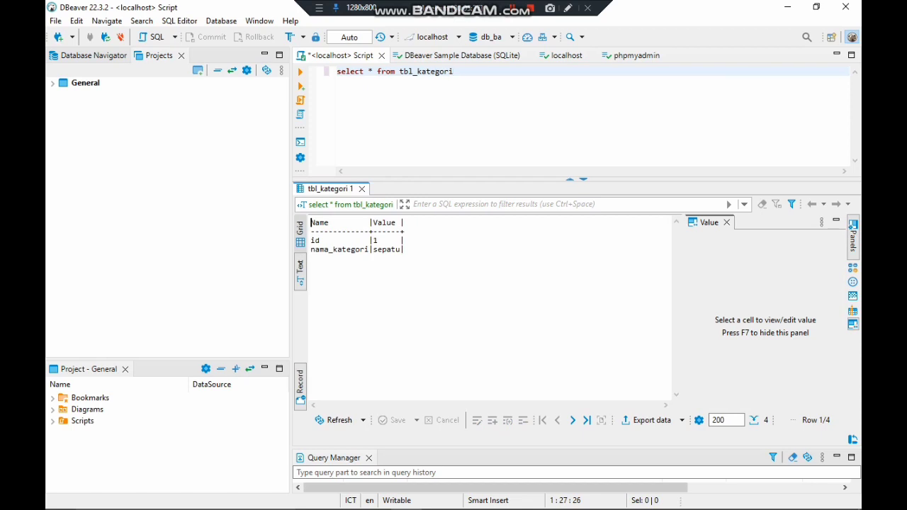
pyautogui.click(300, 234)
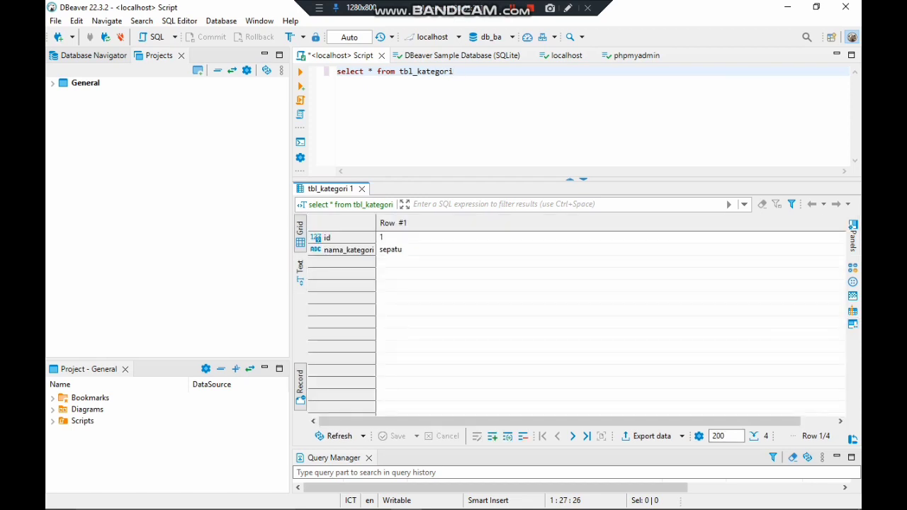
pyautogui.click(300, 386)
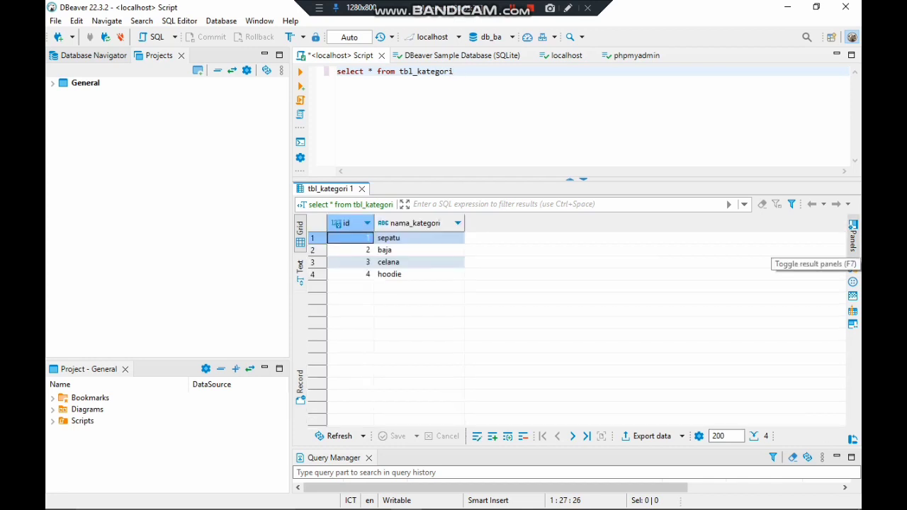
# Show the result panels and inspect the cell value and calculations for a single cell, all data and the nama_kategori column
pyautogui.click(853, 227)
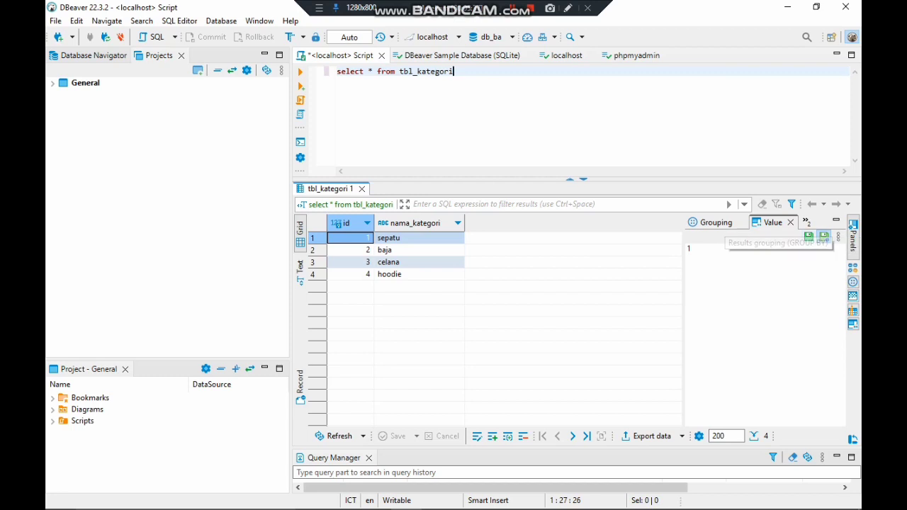
pyautogui.press('Right')
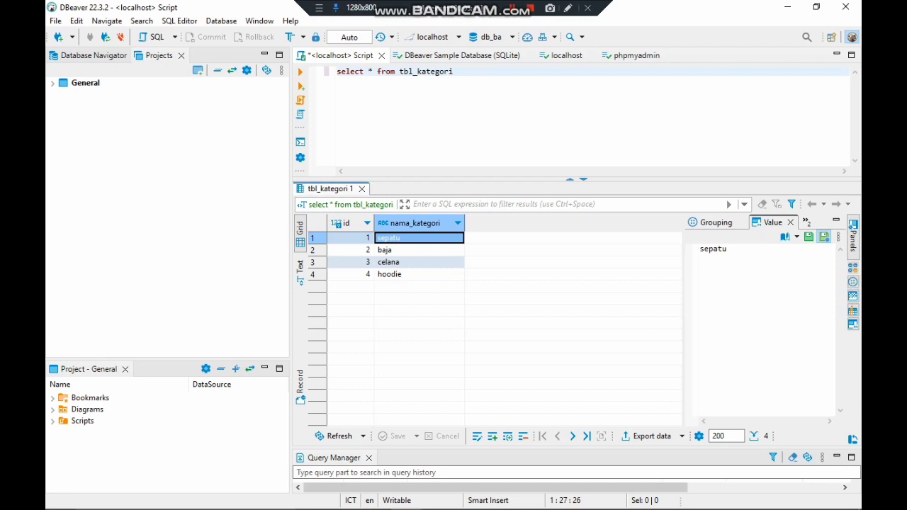
pyautogui.click(852, 267)
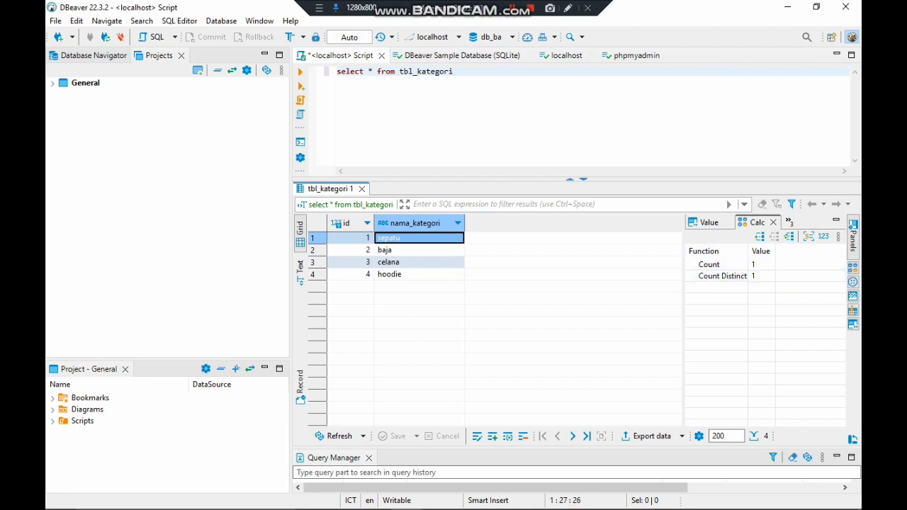
pyautogui.hotkey('ctrl', 'a')
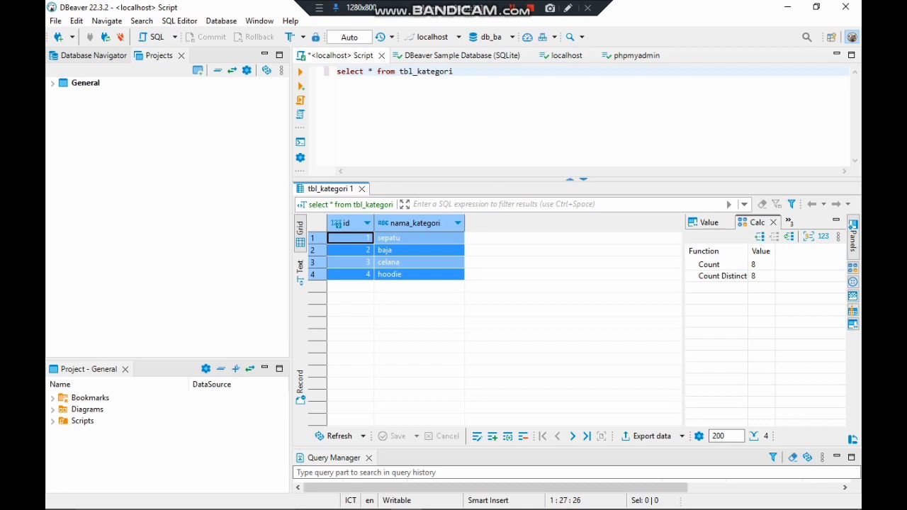
pyautogui.click(418, 262)
pyautogui.click(415, 223)
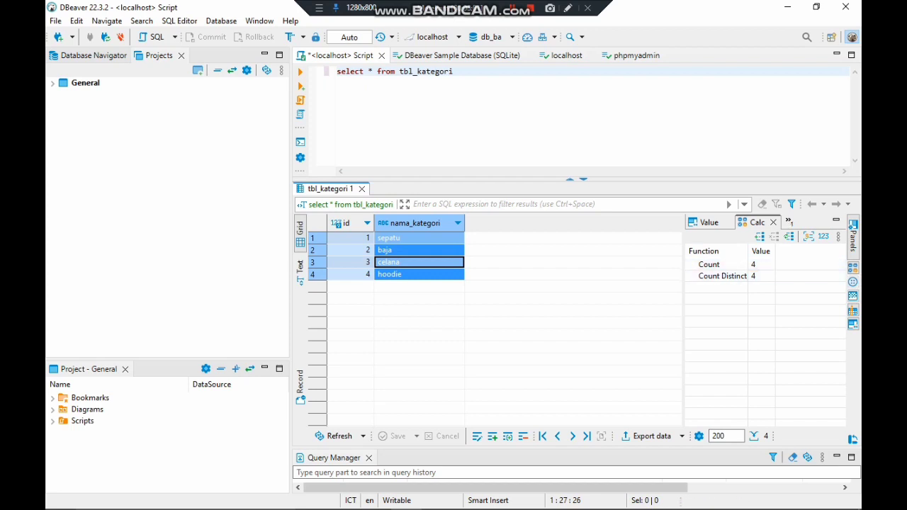
# Inspect the result set's column metadata and select the id column
pyautogui.click(853, 296)
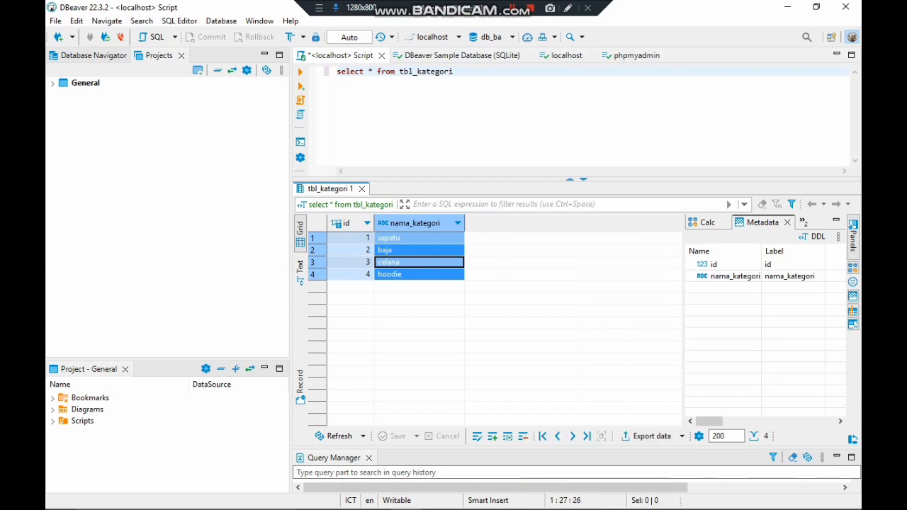
pyautogui.click(457, 222)
pyautogui.click(366, 224)
pyautogui.click(355, 227)
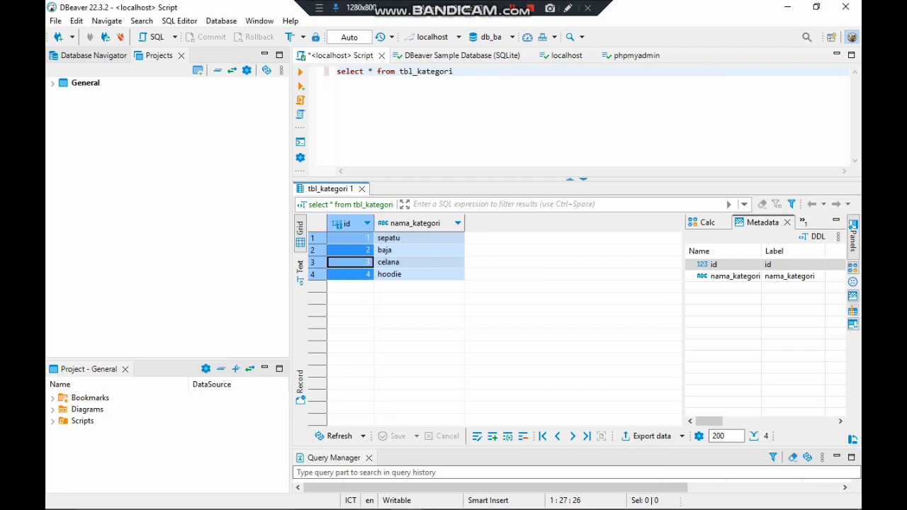
# View the values of the sepatu and celana cells in the Value panel
pyautogui.click(853, 324)
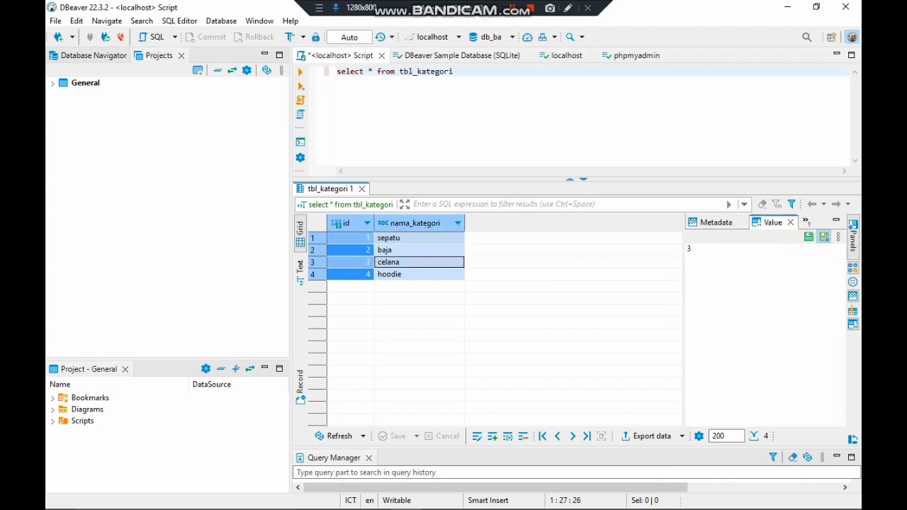
pyautogui.click(418, 239)
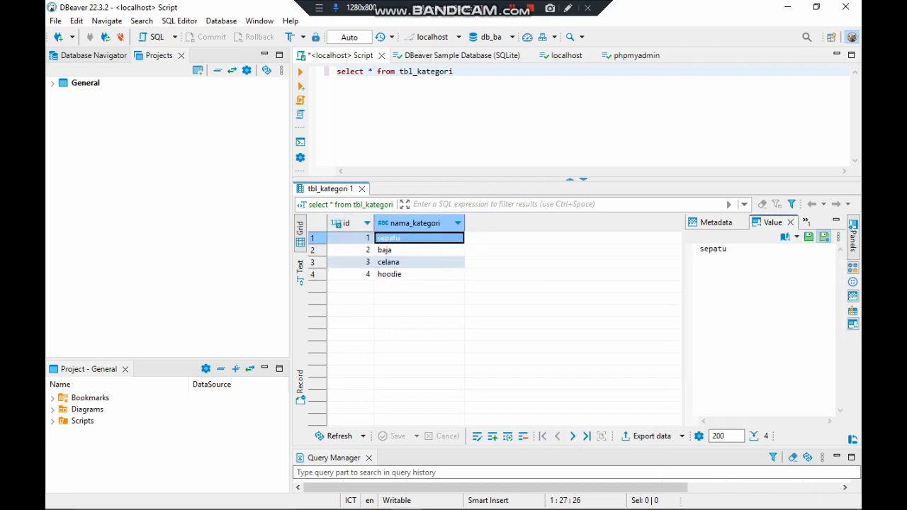
pyautogui.click(418, 262)
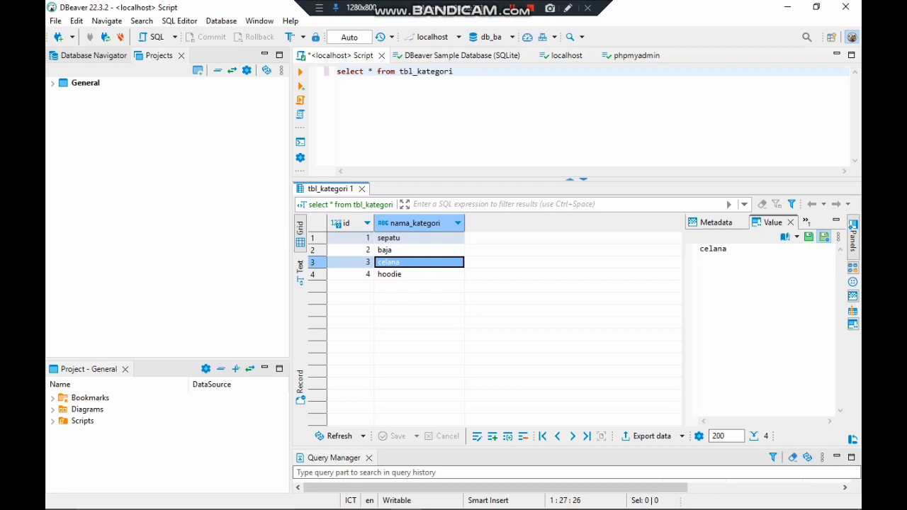
# Change nama_kategori in row 3 to "jaket" in the separate value editor and save the change to the table
pyautogui.click(338, 436)
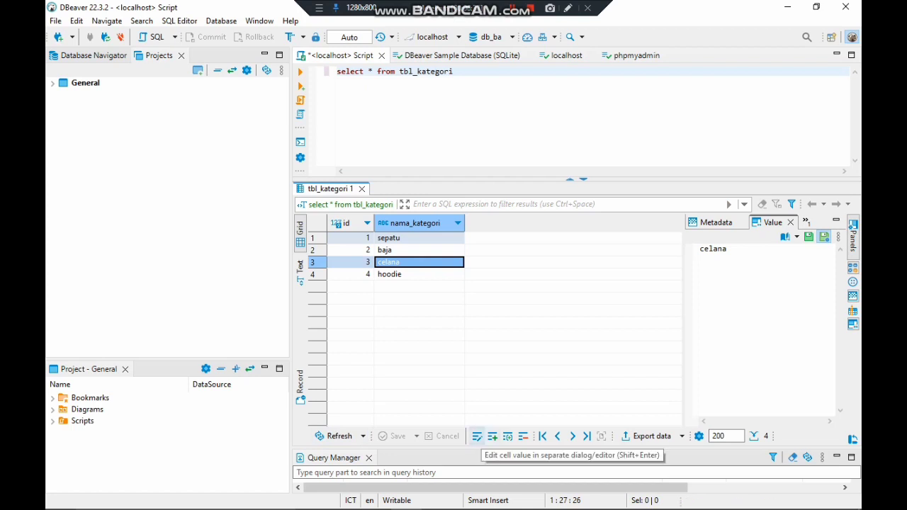
pyautogui.click(477, 436)
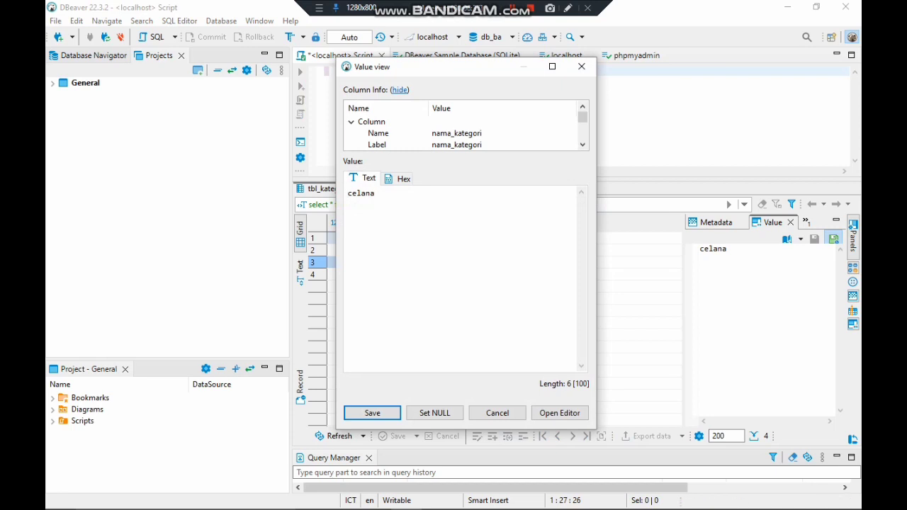
pyautogui.press('BackSpace')
pyautogui.press('BackSpace')
pyautogui.press('BackSpace')
pyautogui.press('BackSpace')
pyautogui.press('BackSpace')
pyautogui.press('BackSpace')
pyautogui.write('jaket')
pyautogui.click(372, 412)
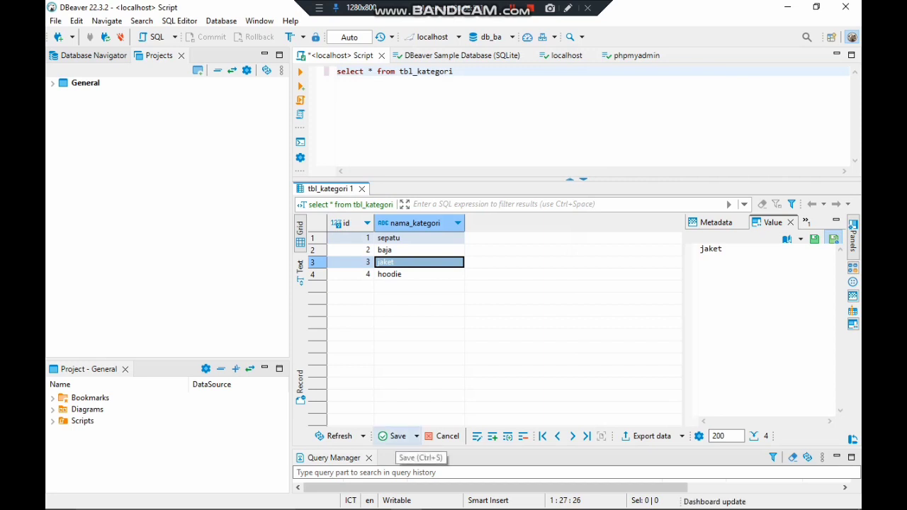
pyautogui.click(395, 437)
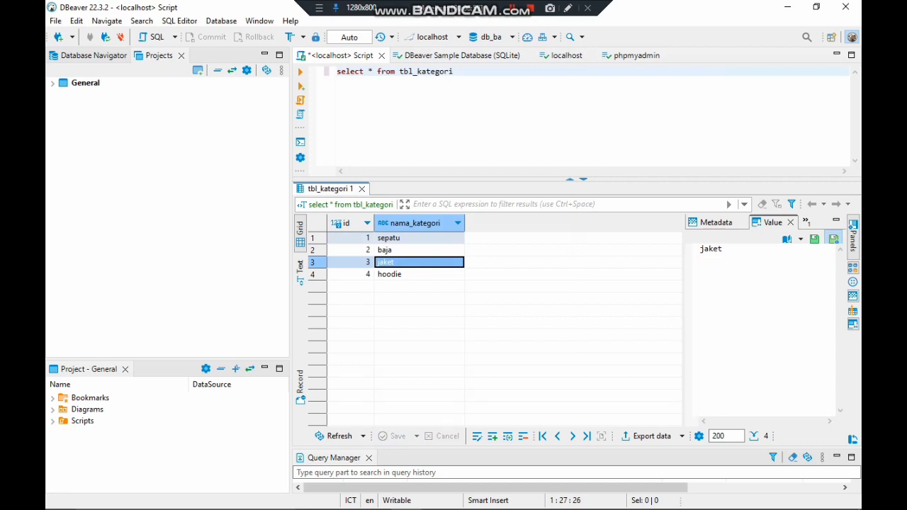
# Open the jaket cell for inline editing and cancel it, and add a new row below jaket and delete it again
pyautogui.press('Return')
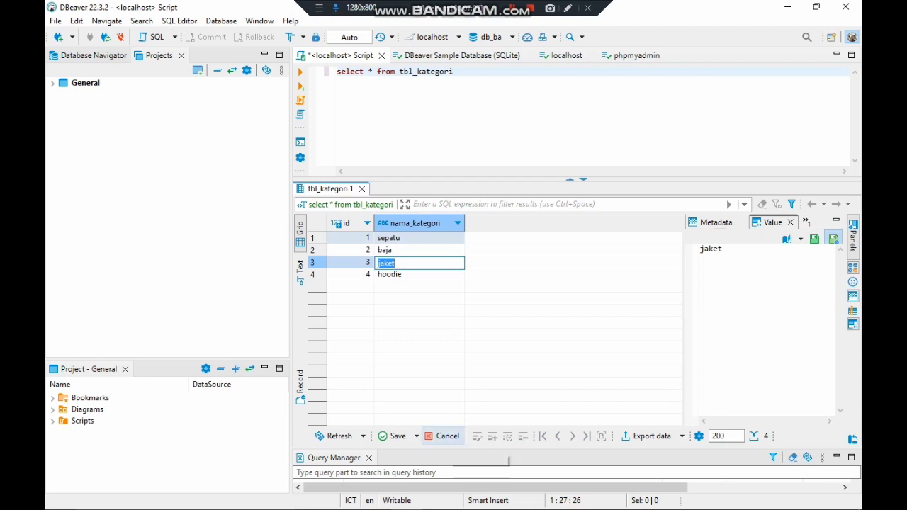
pyautogui.click(444, 437)
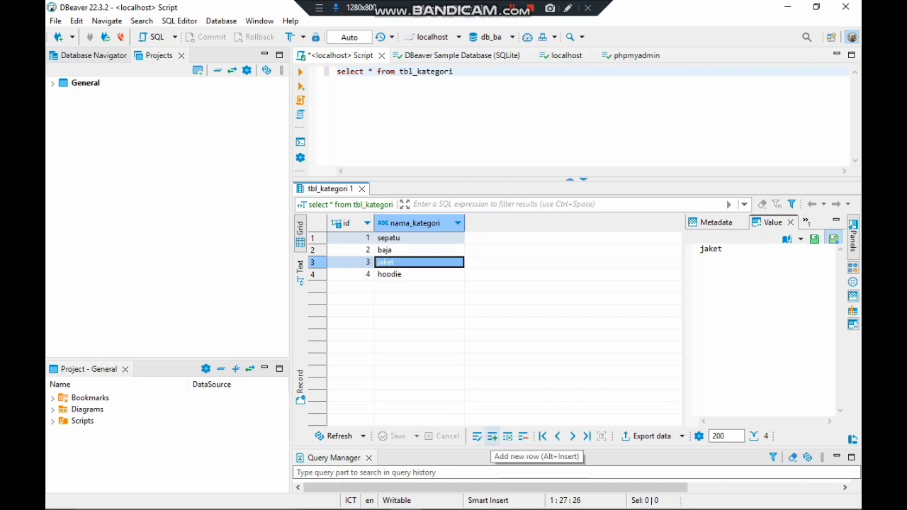
pyautogui.click(493, 436)
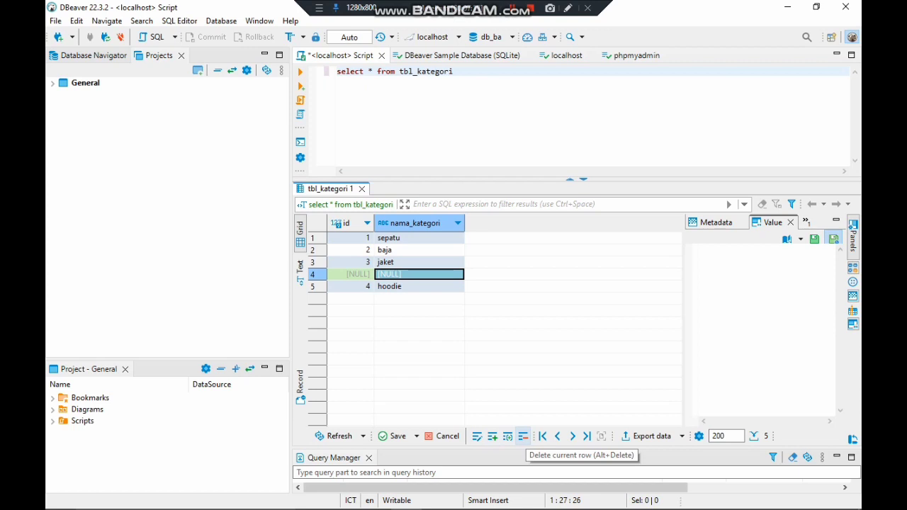
pyautogui.click(523, 436)
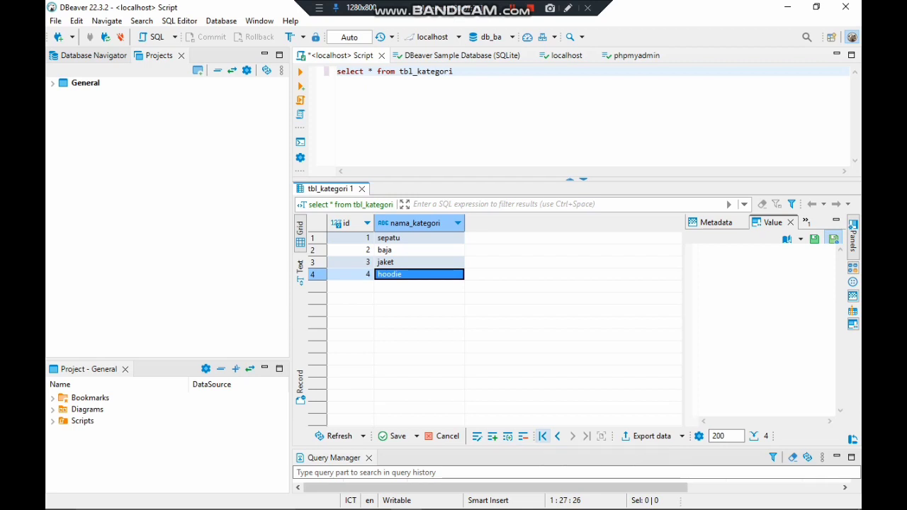
# Move to the first, next and last rows of the result and view its available export formats without exporting
pyautogui.click(543, 436)
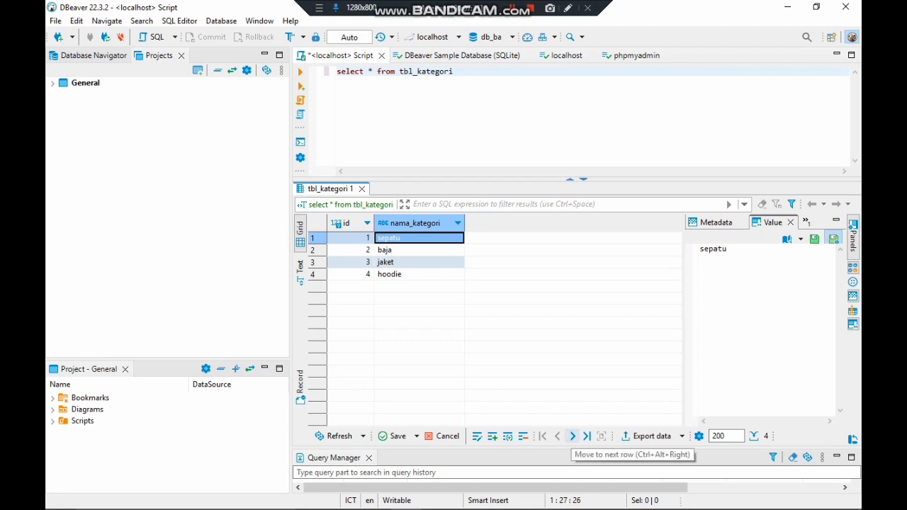
pyautogui.click(573, 436)
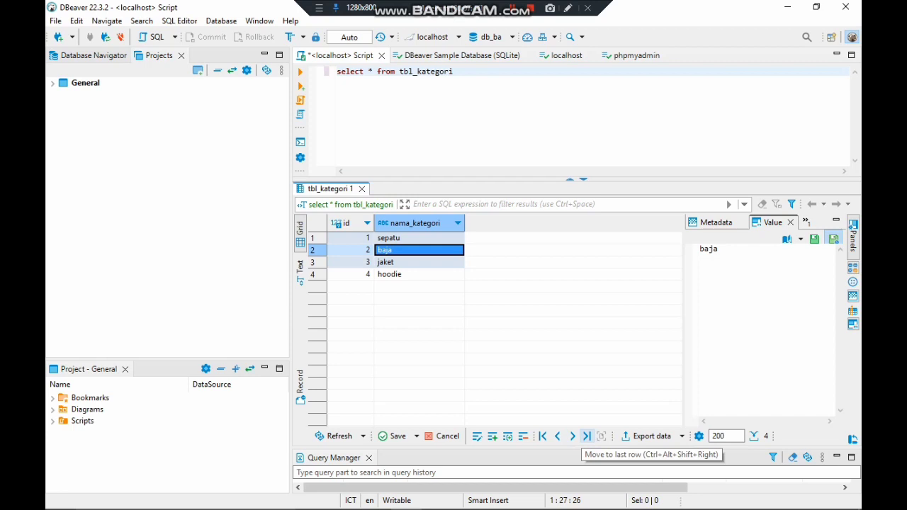
pyautogui.click(587, 437)
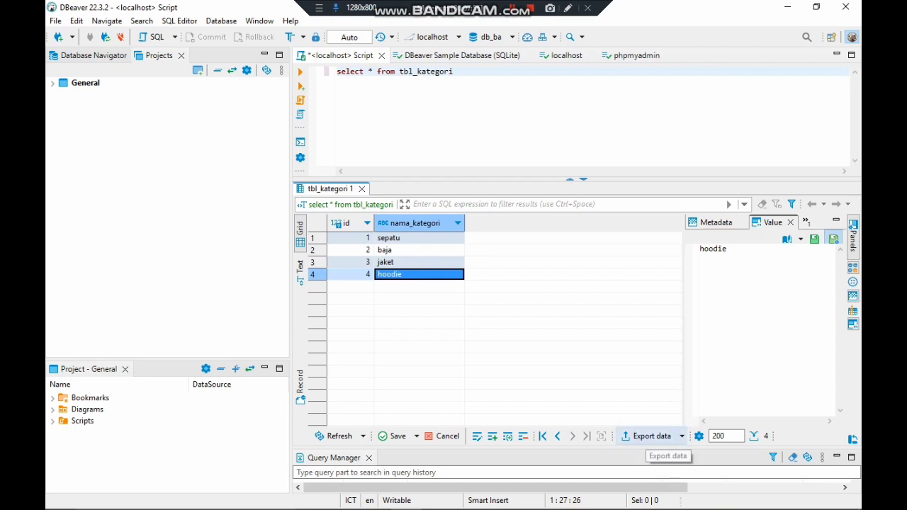
pyautogui.click(649, 436)
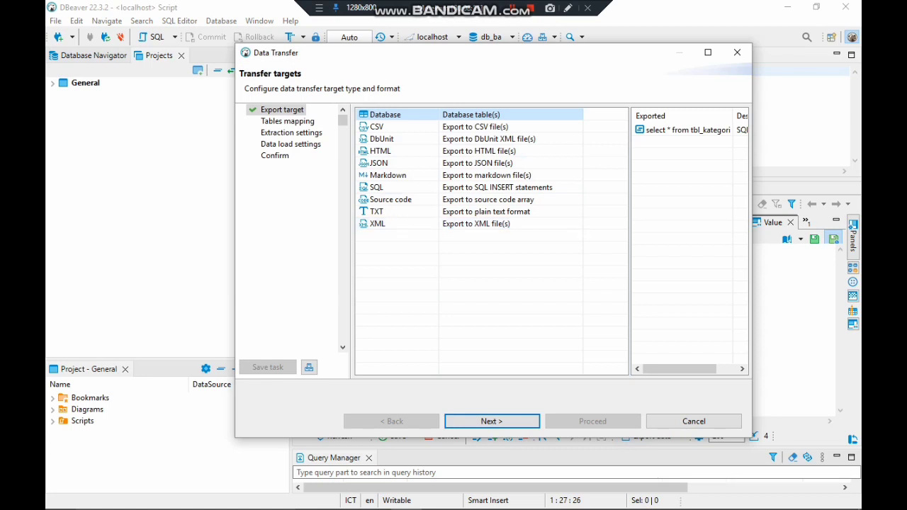
pyautogui.click(694, 421)
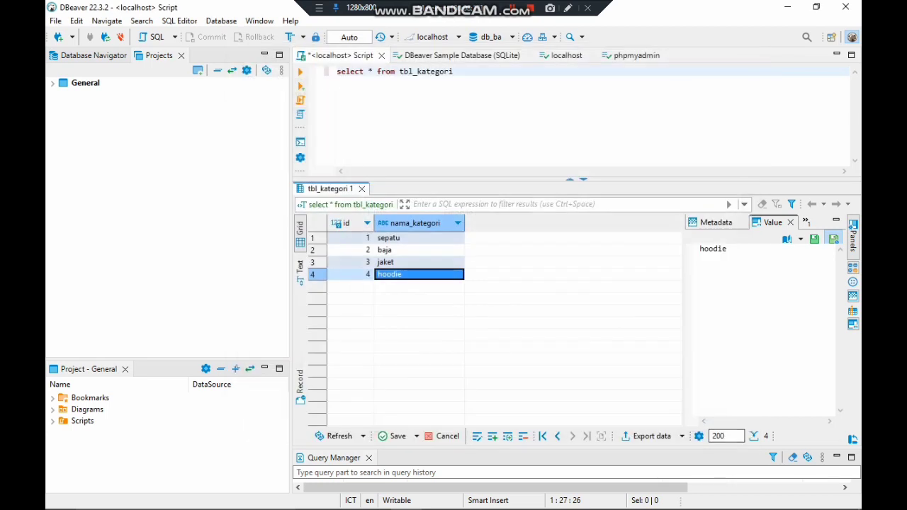
# Try the values 5 and 32 as the result set's fetch size and restore it to 200
pyautogui.click(728, 436)
pyautogui.press('BackSpace')
pyautogui.press('BackSpace')
pyautogui.press('BackSpace')
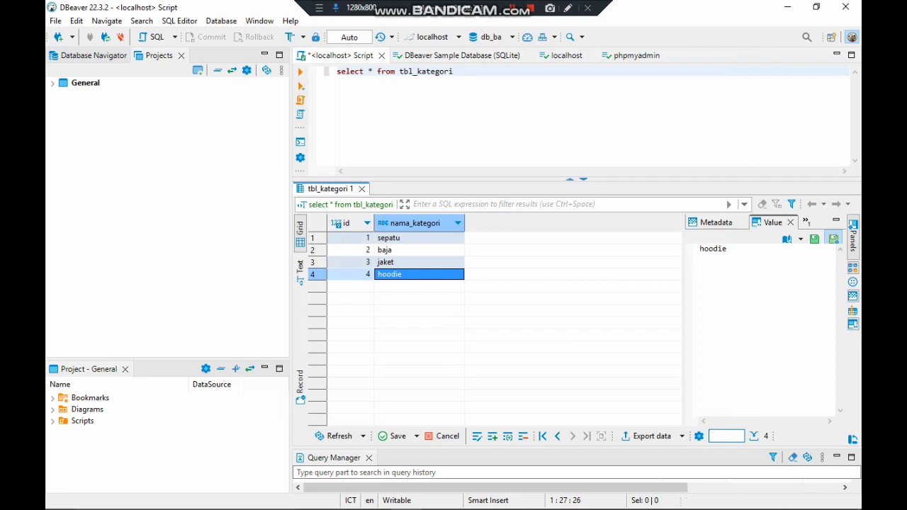
pyautogui.write('5')
pyautogui.press('BackSpace')
pyautogui.write('3')
pyautogui.write('2')
pyautogui.press('BackSpace')
pyautogui.press('BackSpace')
pyautogui.write('200')
# Check the General project's Bookmarks folder and return to the Database Navigator
pyautogui.doubleClick(90, 399)
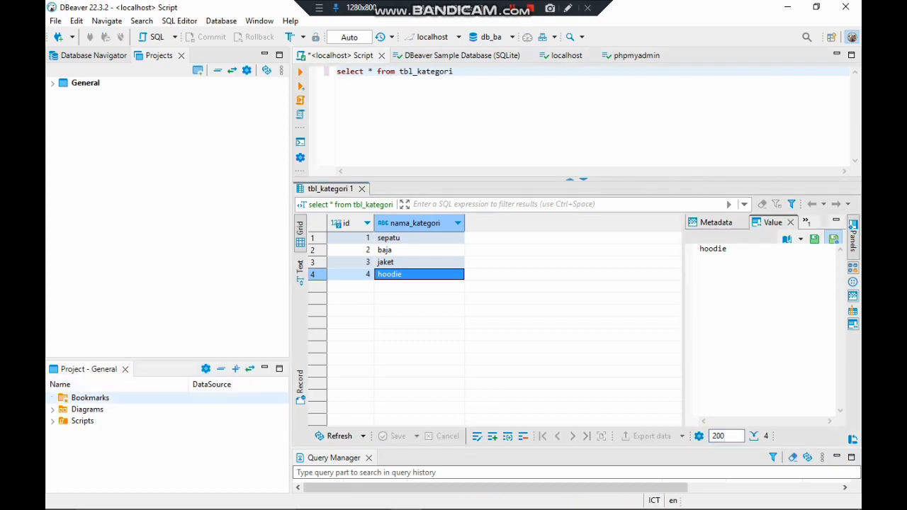
pyautogui.click(94, 55)
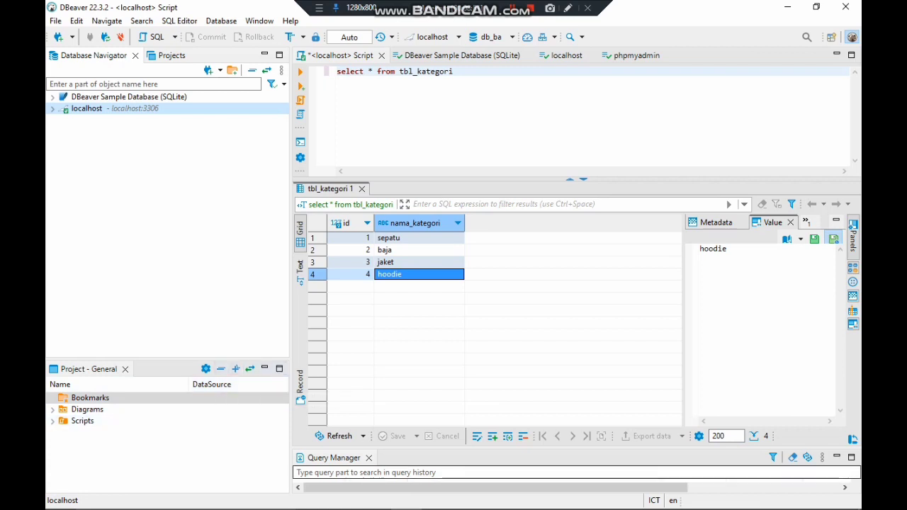
pyautogui.moveTo(496, 487); pyautogui.dragTo(648, 488)
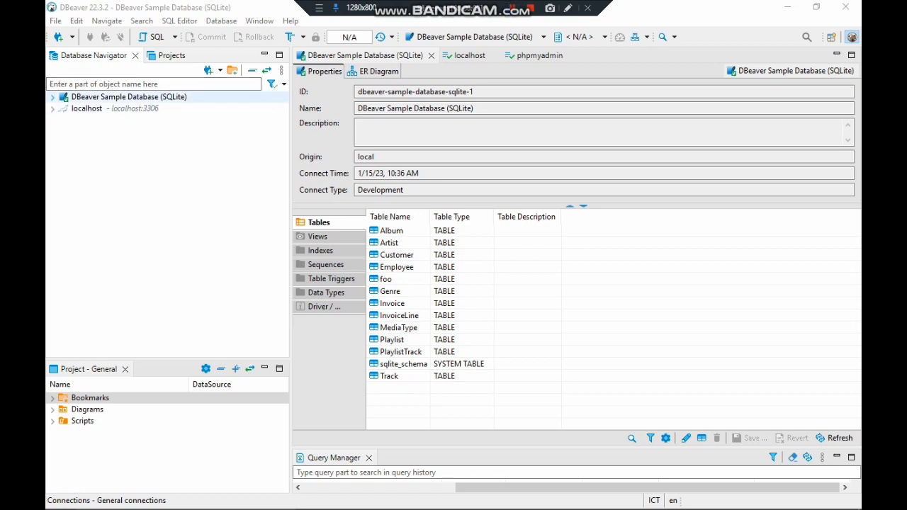
# Expand the tables of DBeaver Sample Database (SQLite) and open the columns of the Album table
pyautogui.click(53, 97)
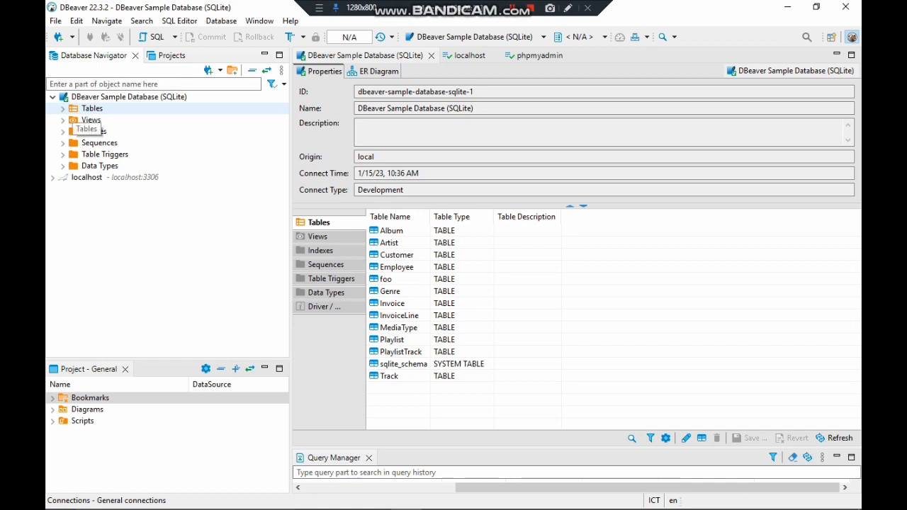
pyautogui.click(75, 109)
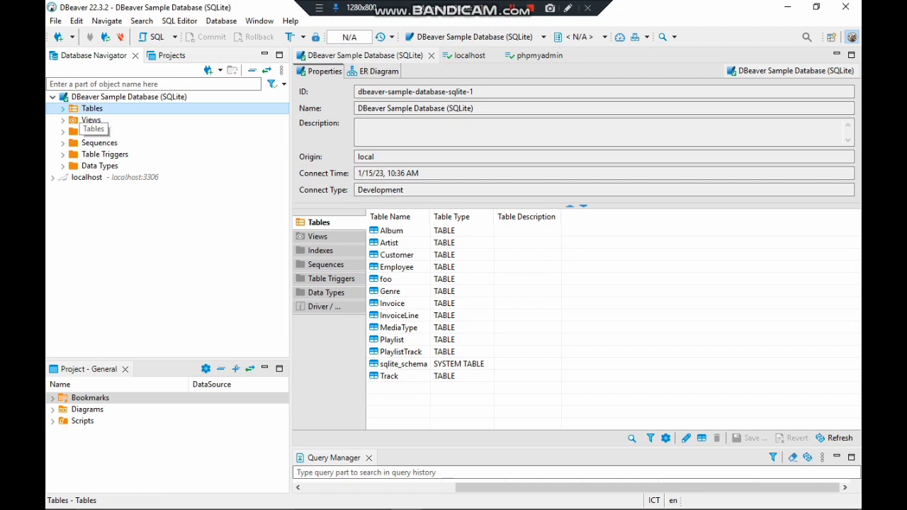
pyautogui.click(63, 110)
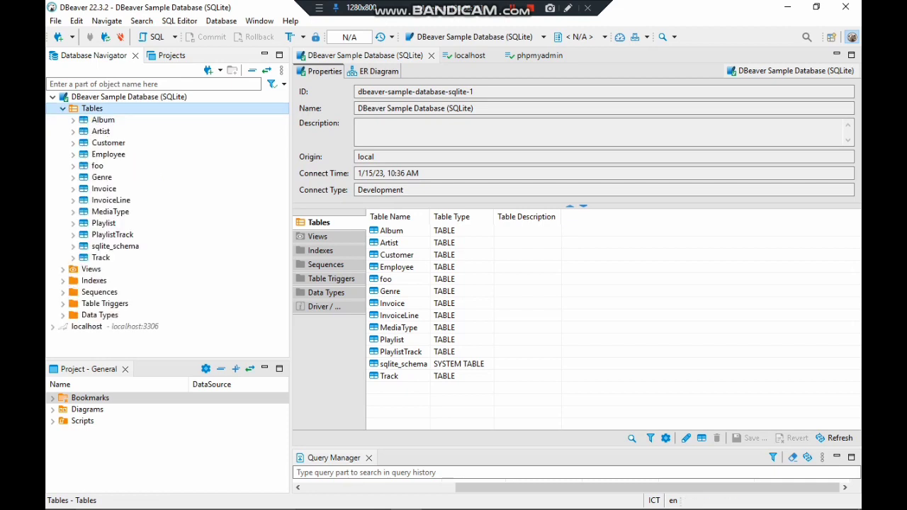
pyautogui.click(102, 119)
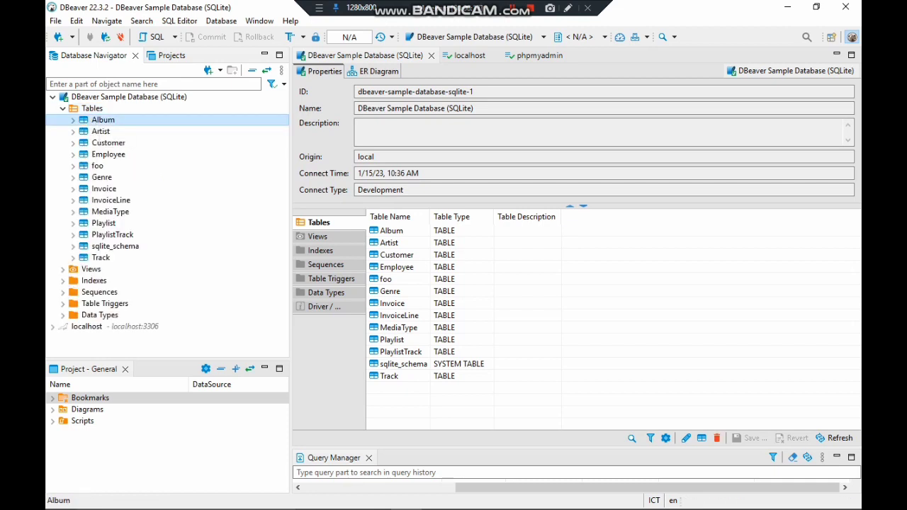
pyautogui.click(73, 121)
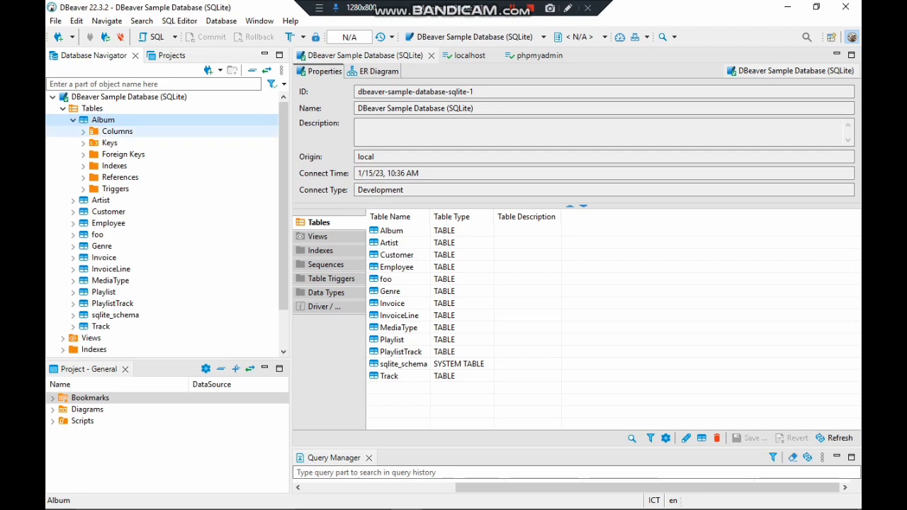
pyautogui.click(114, 132)
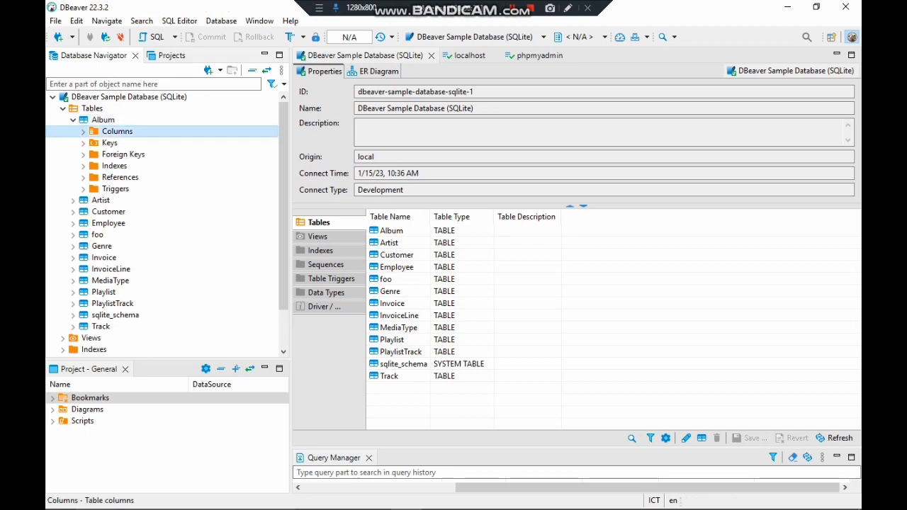
pyautogui.doubleClick(115, 131)
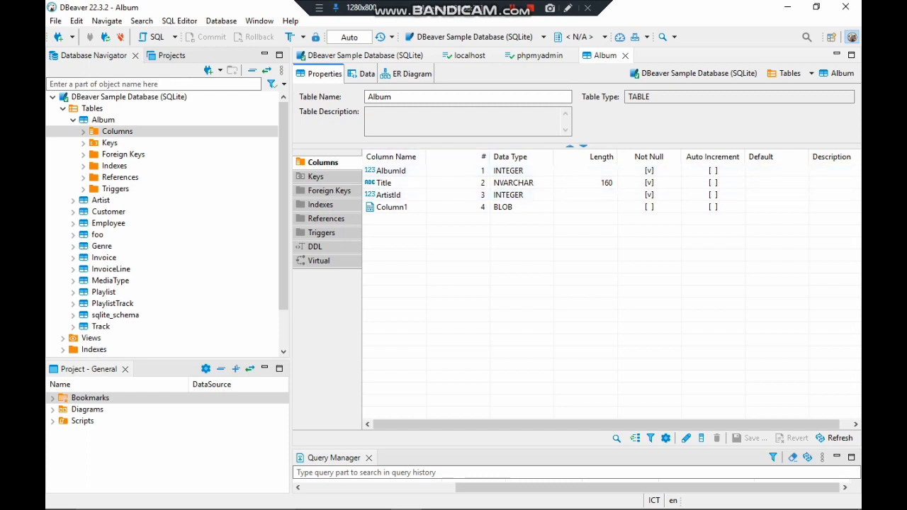
# Examine the Album table's keys, foreign keys, indexes, references, triggers, DDL, virtual structure and ER diagram
pyautogui.click(317, 177)
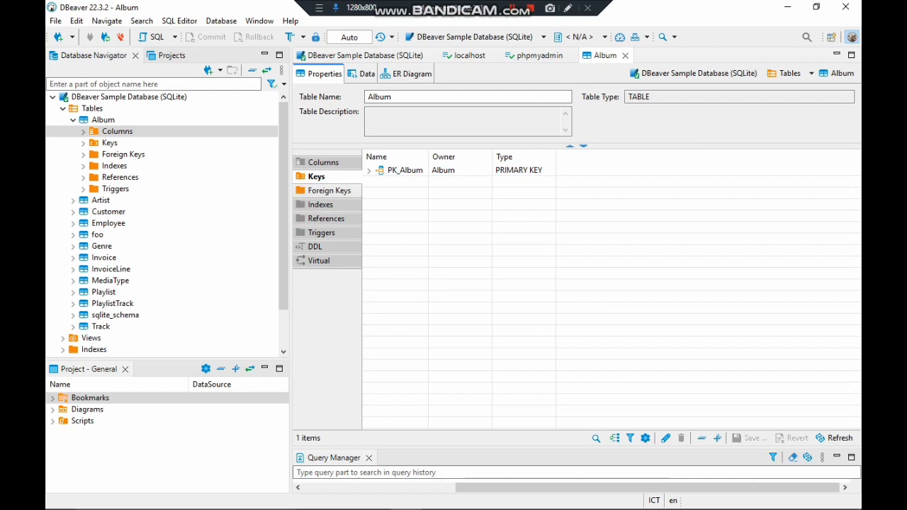
pyautogui.click(329, 190)
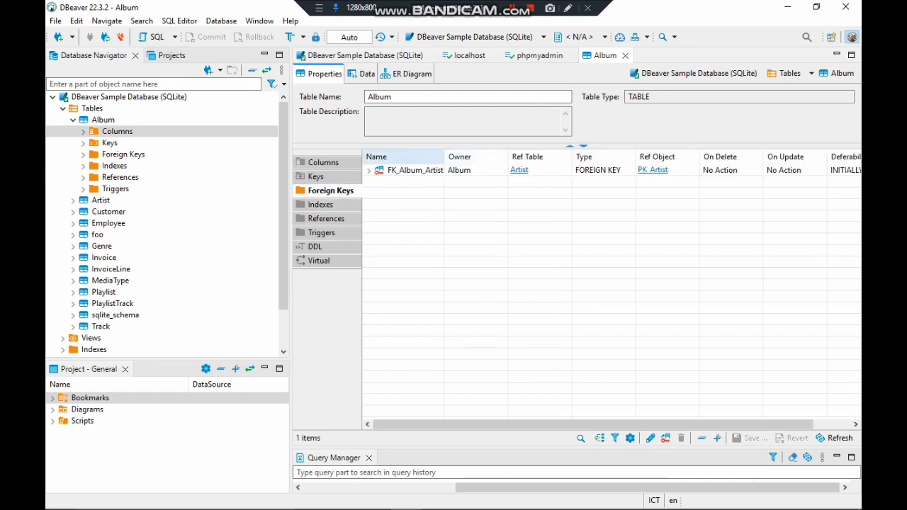
pyautogui.click(321, 204)
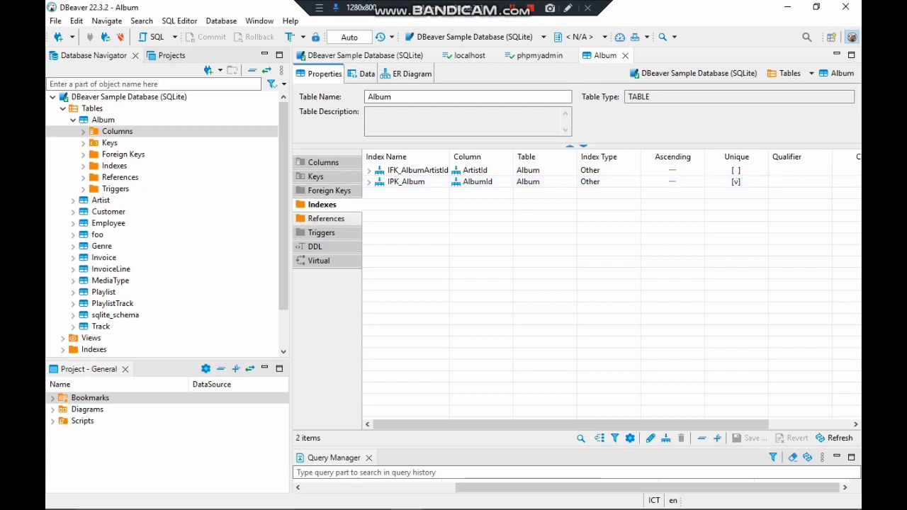
pyautogui.click(328, 219)
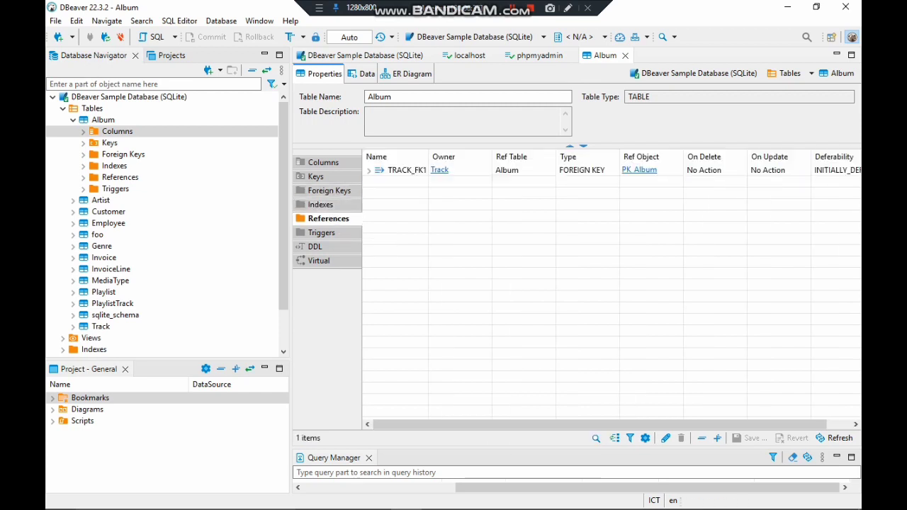
pyautogui.click(322, 232)
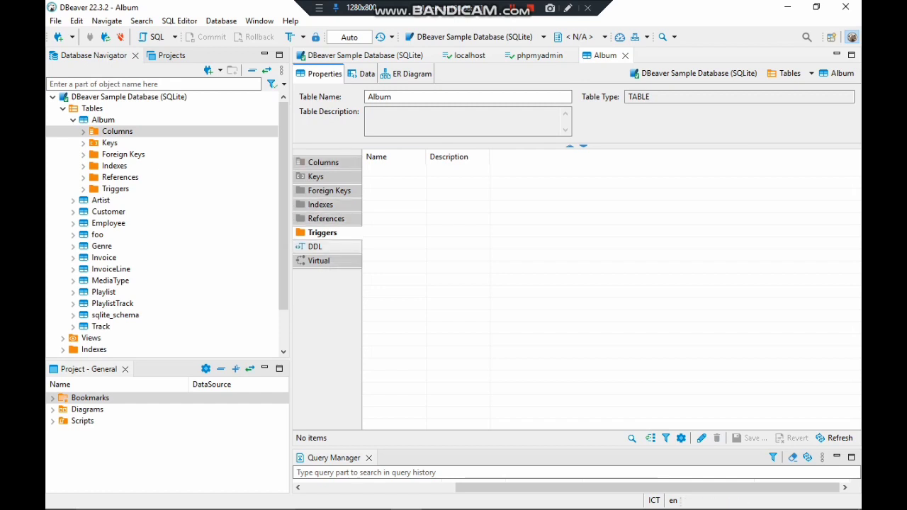
pyautogui.click(315, 247)
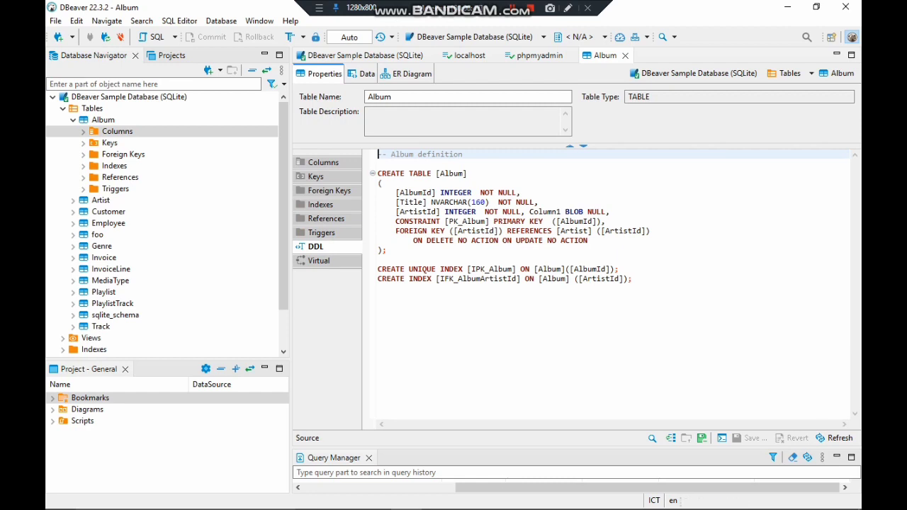
pyautogui.click(320, 261)
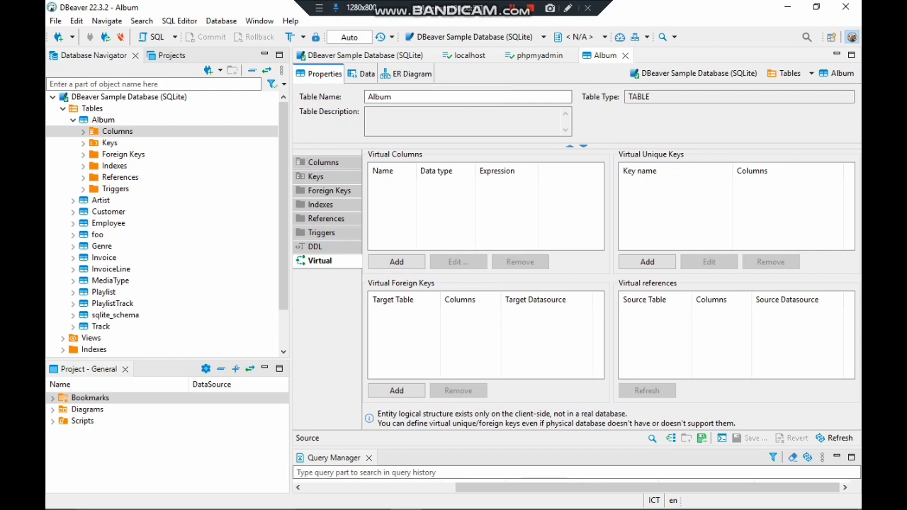
pyautogui.click(411, 74)
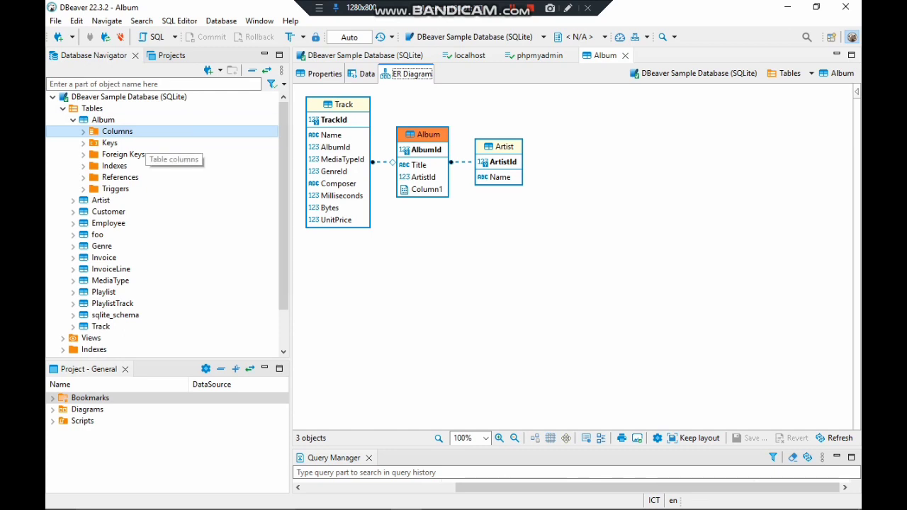
# Collapse the Album table and examine the ER diagram of the whole sample database
pyautogui.click(73, 120)
pyautogui.doubleClick(101, 120)
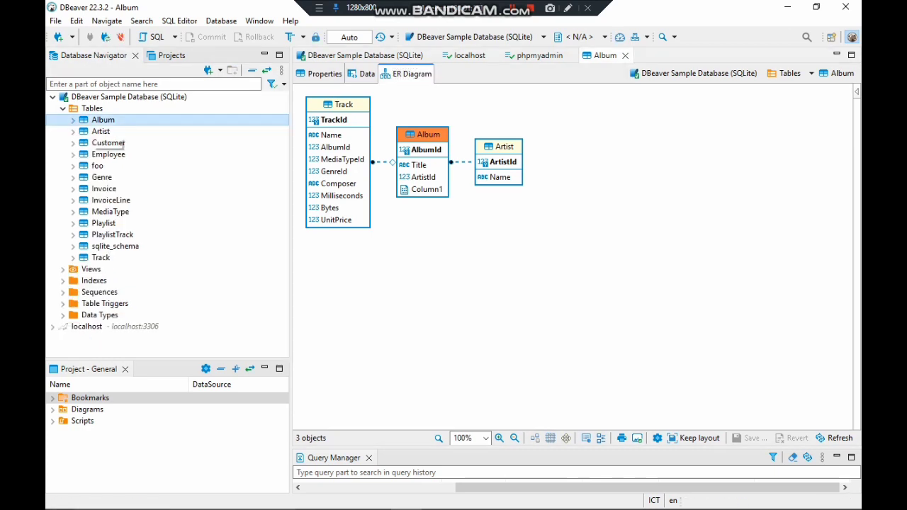
pyautogui.doubleClick(92, 109)
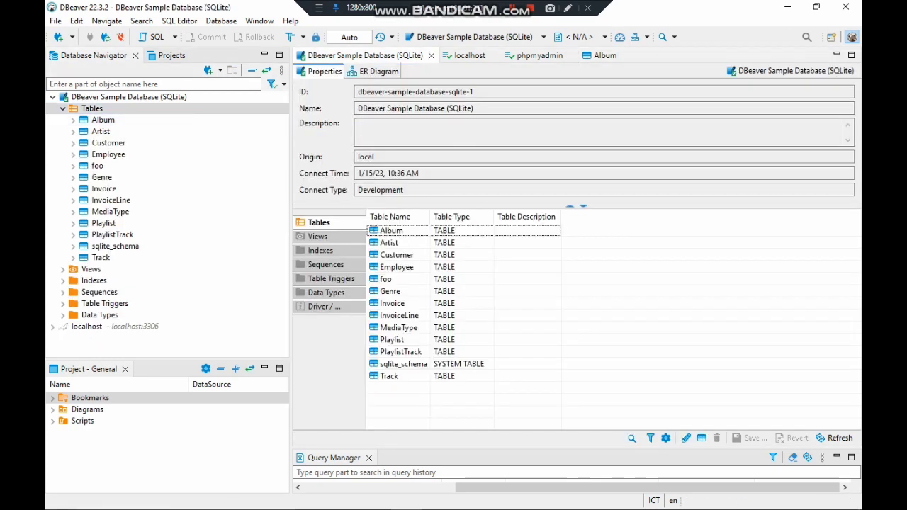
pyautogui.click(378, 71)
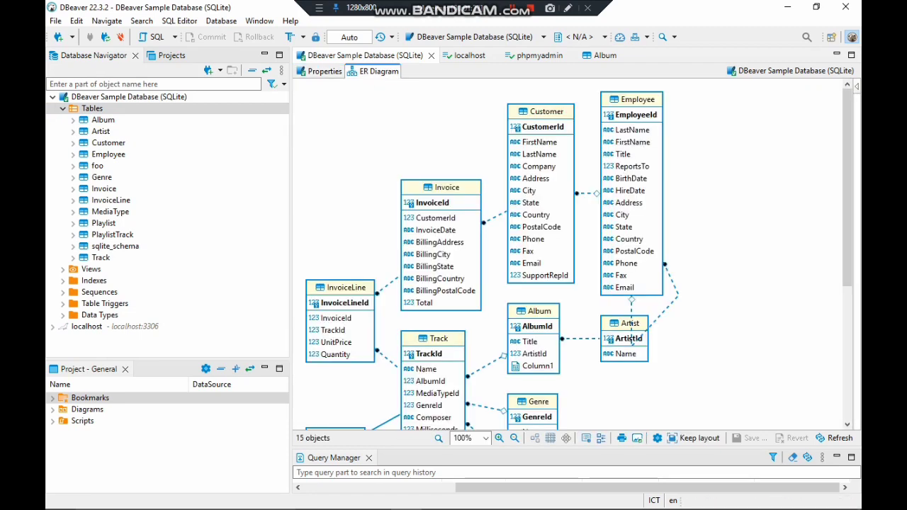
pyautogui.scroll(-3, 575, 251)
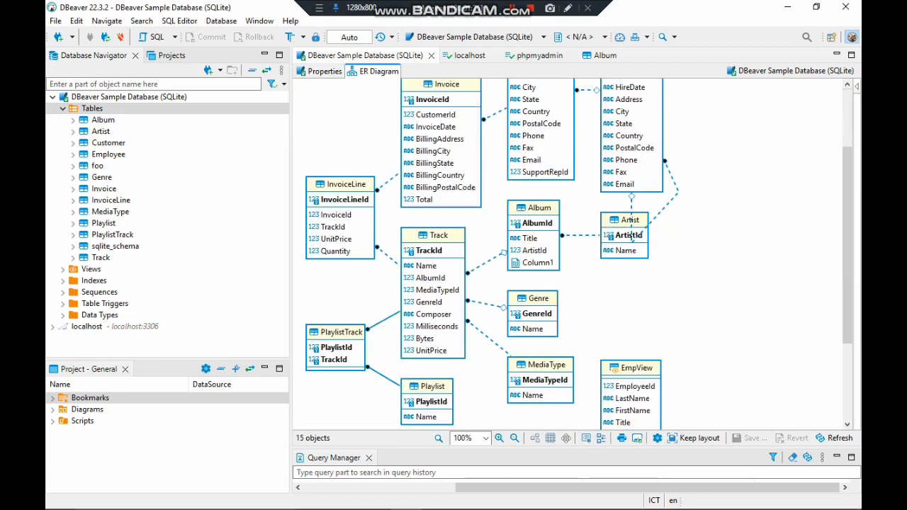
pyautogui.scroll(-2, 574, 252)
pyautogui.scroll(-3, 574, 252)
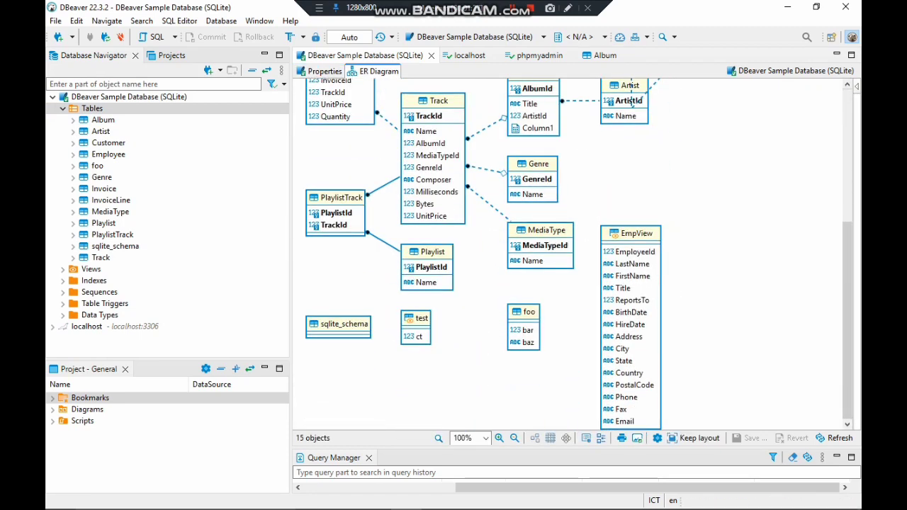
pyautogui.scroll(8, 574, 251)
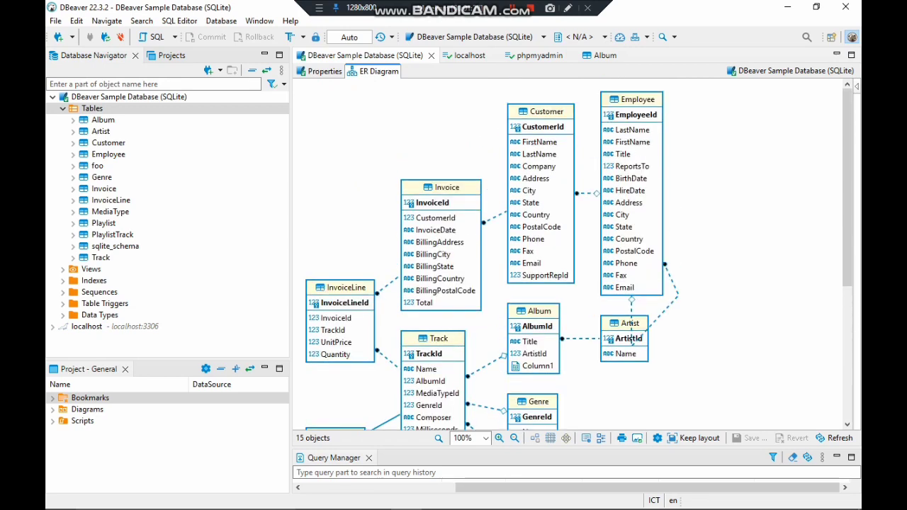
pyautogui.scroll(-6, 631, 334)
pyautogui.scroll(-1, 630, 86)
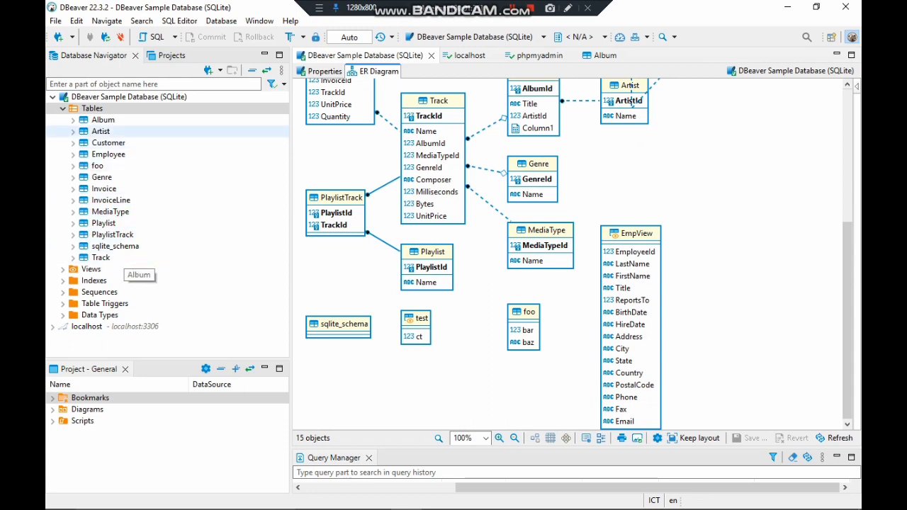
# Open the Album table's properties and display its row data
pyautogui.click(102, 120)
pyautogui.doubleClick(103, 120)
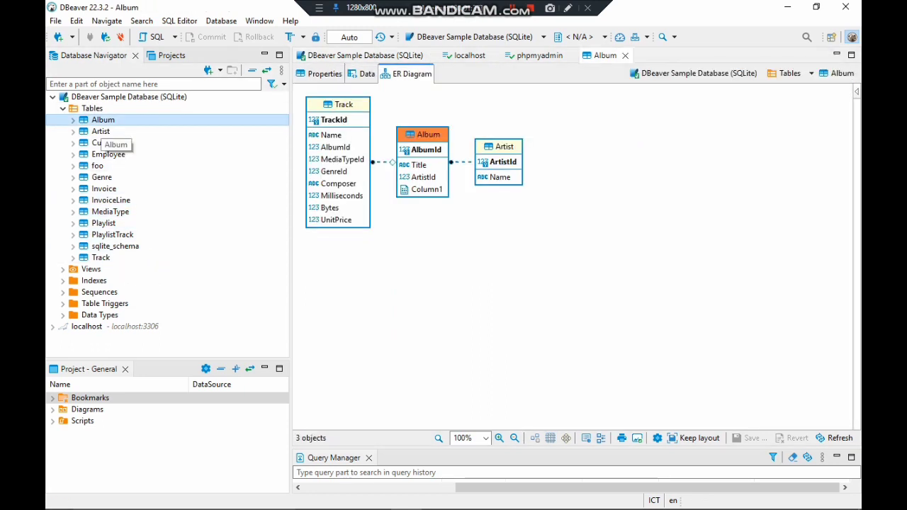
pyautogui.click(324, 74)
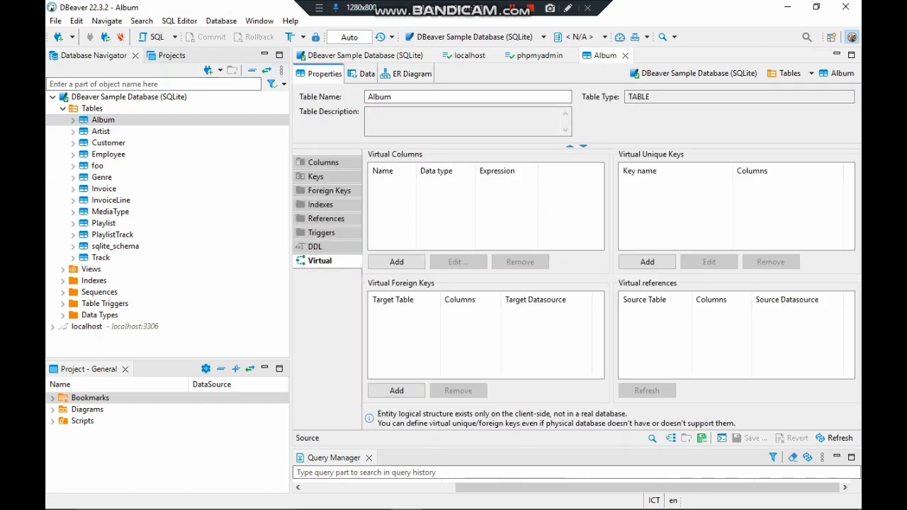
pyautogui.click(366, 73)
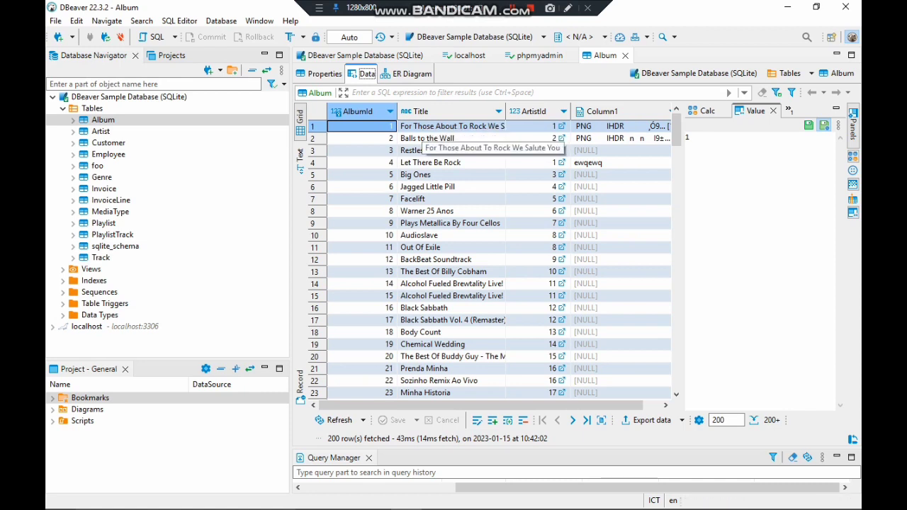
# Try changing the first album's title to "ayam" and refresh the data without saving the edit
pyautogui.click(436, 126)
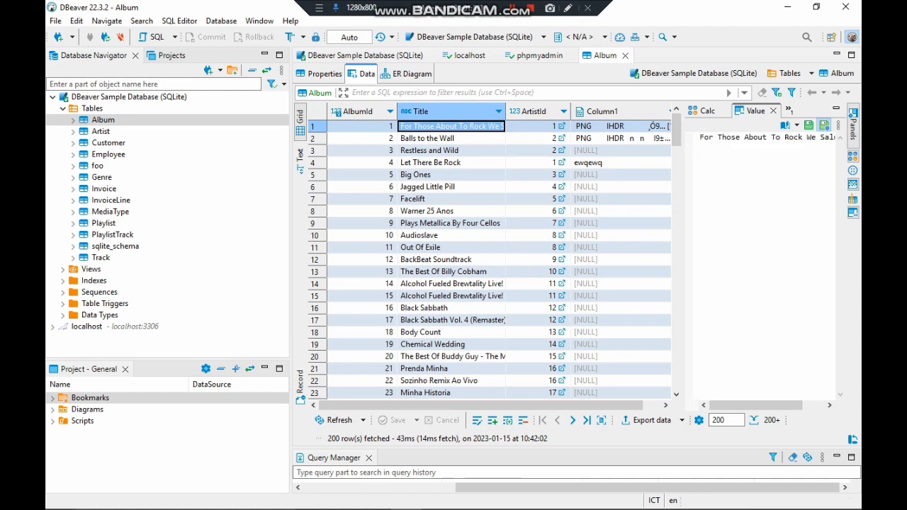
pyautogui.press('Return')
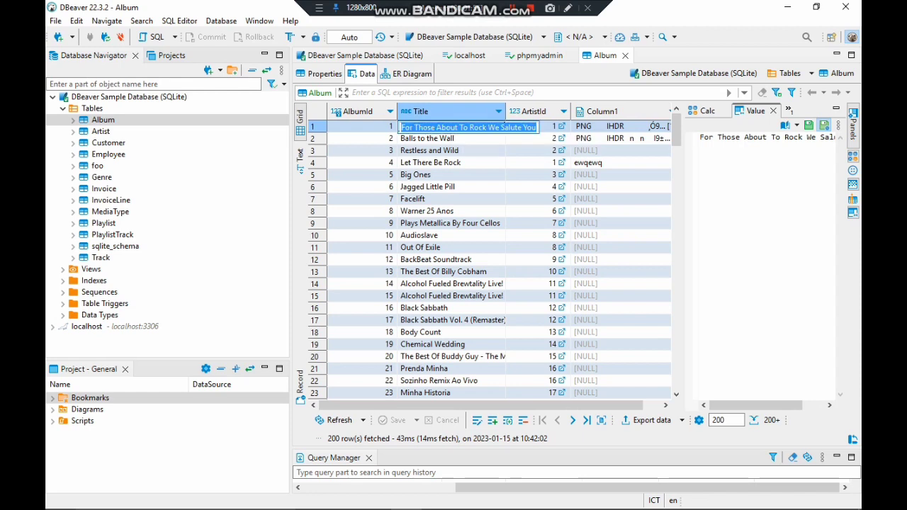
pyautogui.write('ayam')
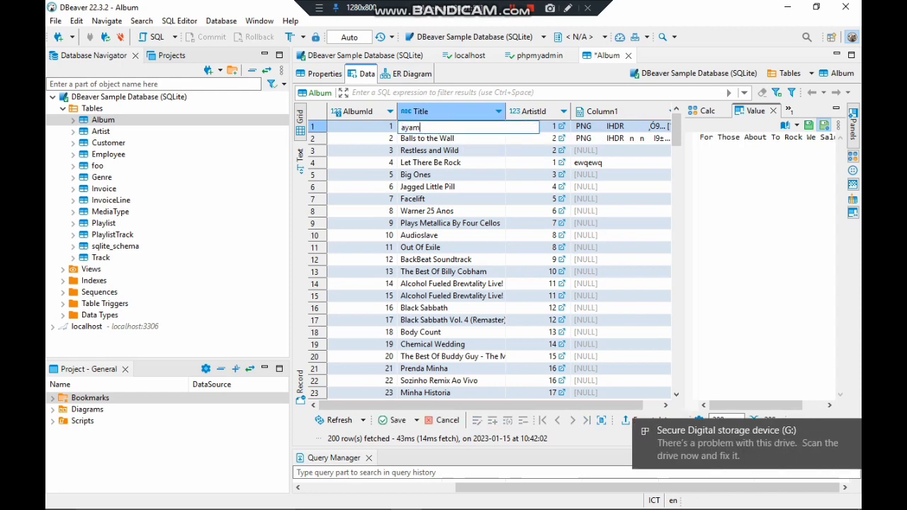
pyautogui.press('Return')
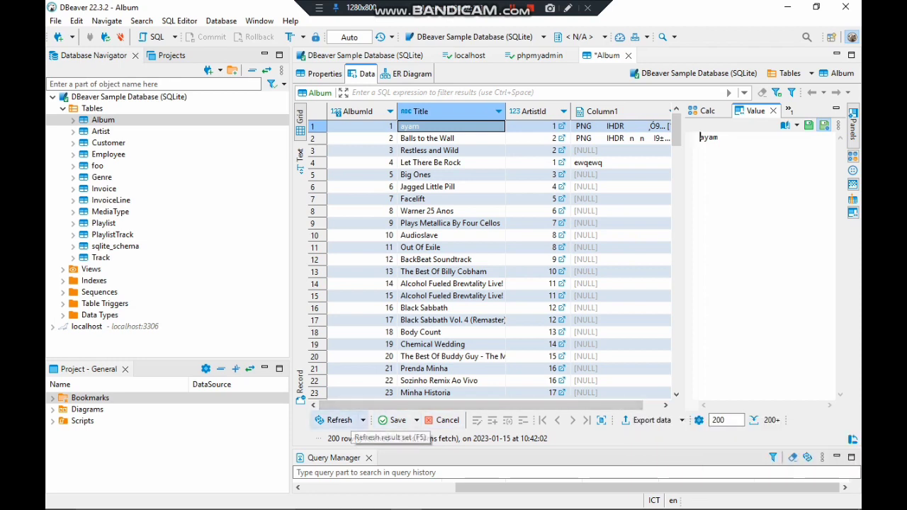
pyautogui.click(336, 420)
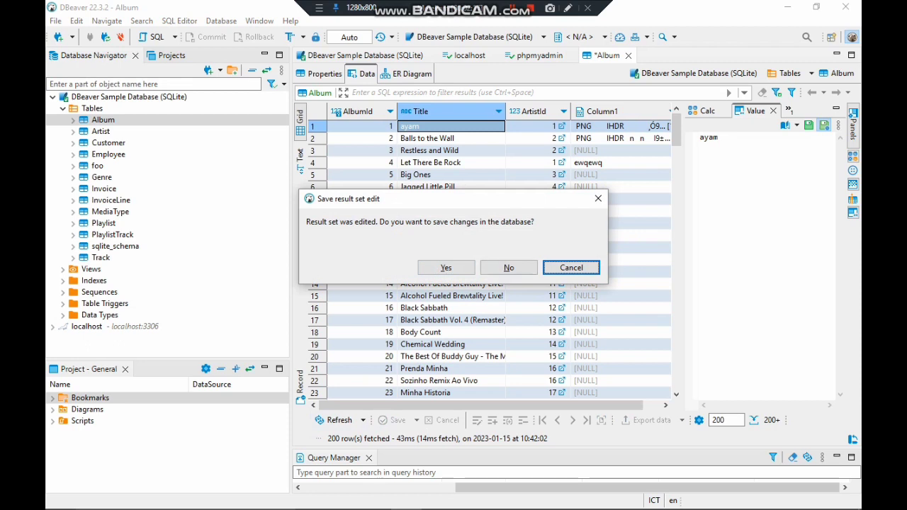
pyautogui.click(509, 268)
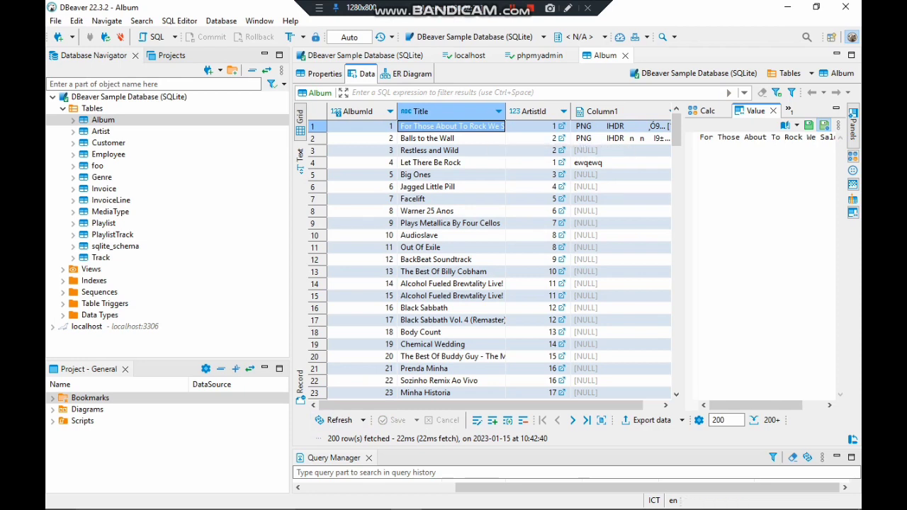
# Change the title of album 2 to "Balls to the Balls" and save the edit to the database
pyautogui.doubleClick(479, 138)
pyautogui.click(479, 139)
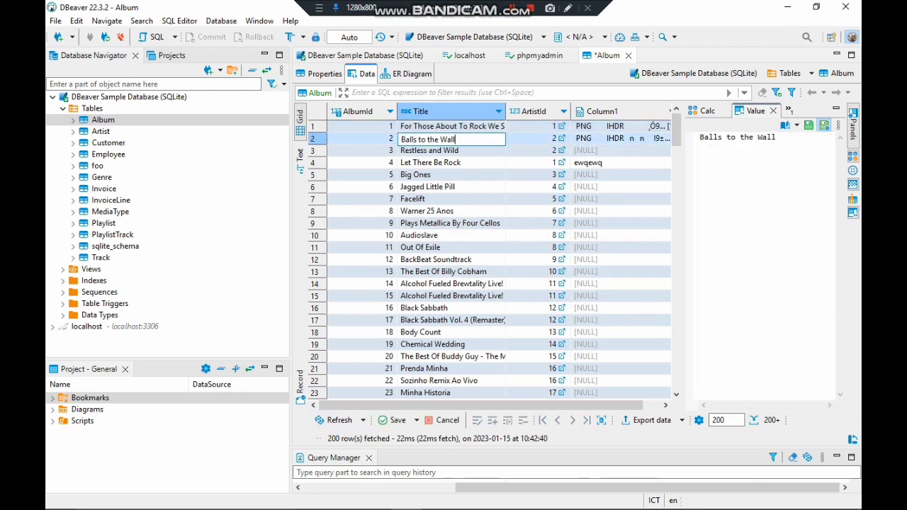
pyautogui.press('BackSpace')
pyautogui.press('BackSpace')
pyautogui.press('BackSpace')
pyautogui.press('BackSpace')
pyautogui.write('BA')
pyautogui.press('BackSpace')
pyautogui.write('alls')
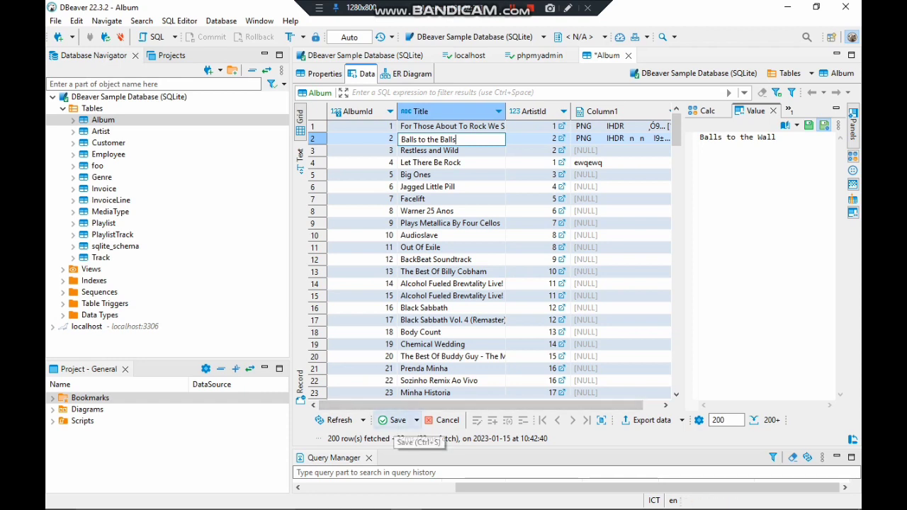
pyautogui.click(394, 420)
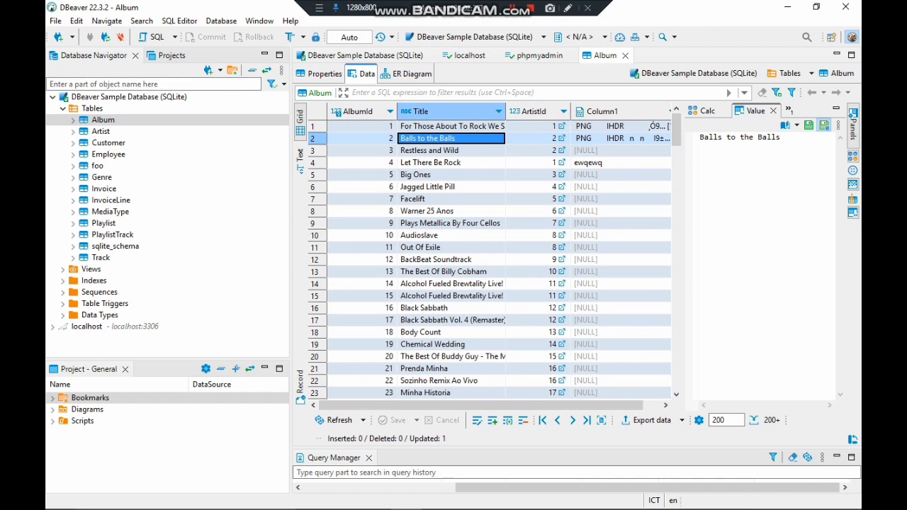
# Try changing album 2's title to "Balls to the Walls" and discard the unsaved edit
pyautogui.doubleClick(457, 139)
pyautogui.click(457, 139)
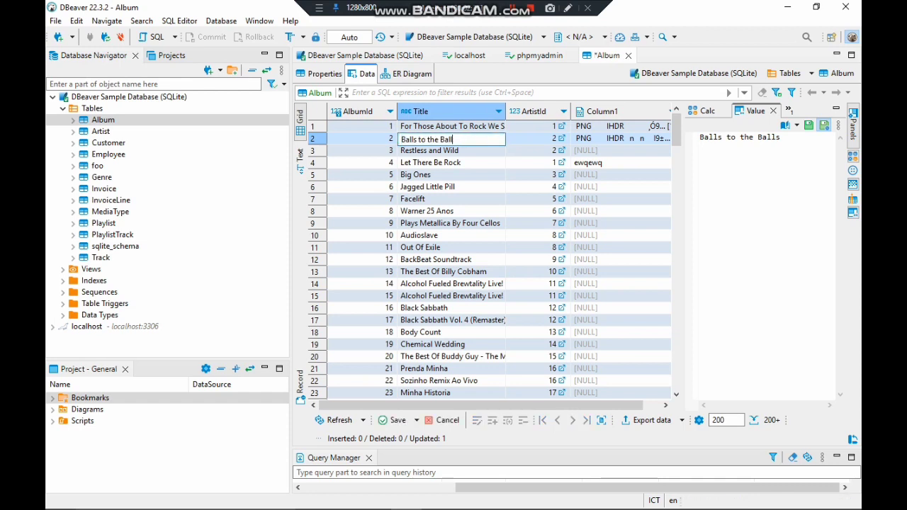
pyautogui.press('BackSpace')
pyautogui.press('BackSpace')
pyautogui.press('BackSpace')
pyautogui.press('BackSpace')
pyautogui.write('Walls')
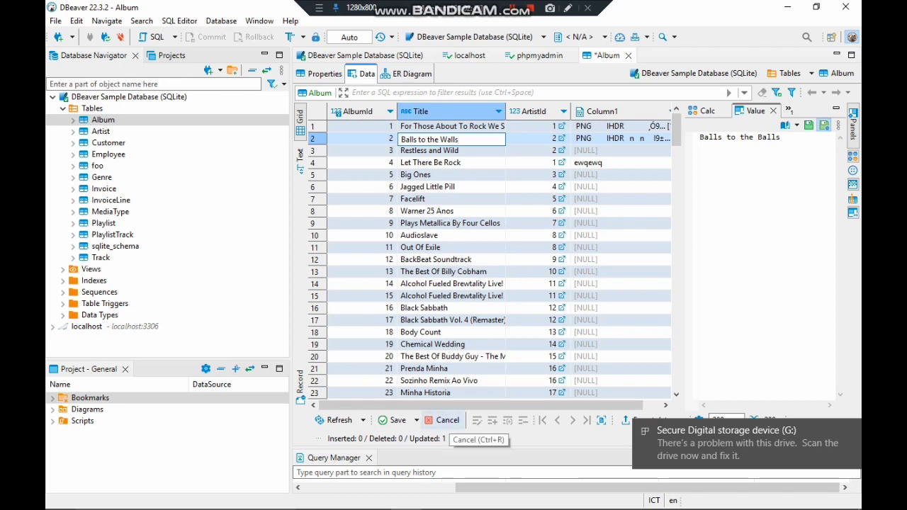
pyautogui.click(443, 421)
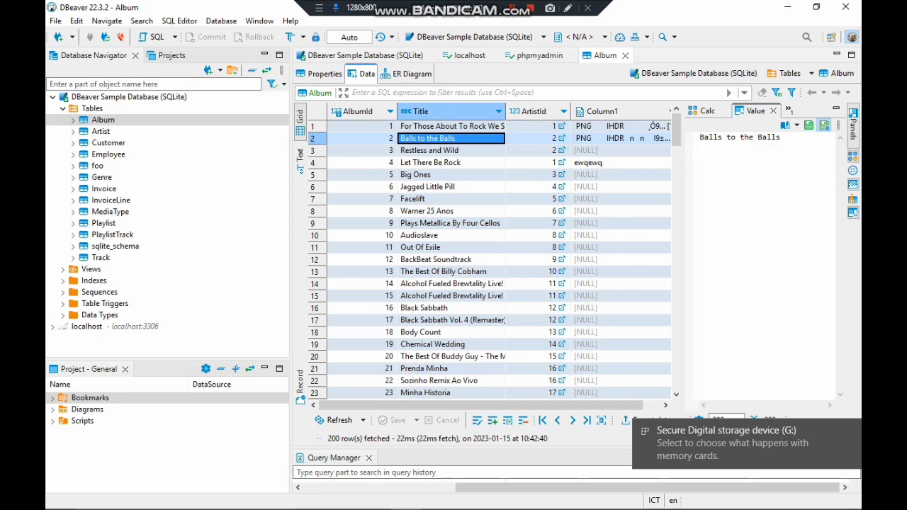
# View the artist dictionary for an ArtistId cell and the binary content of the first row's Column1 cell
pyautogui.click(538, 398)
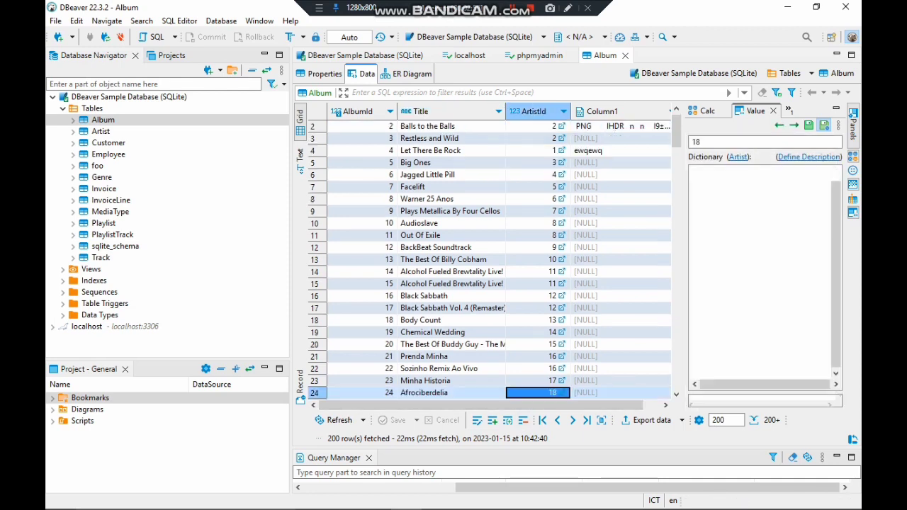
pyautogui.scroll(1, 499, 260)
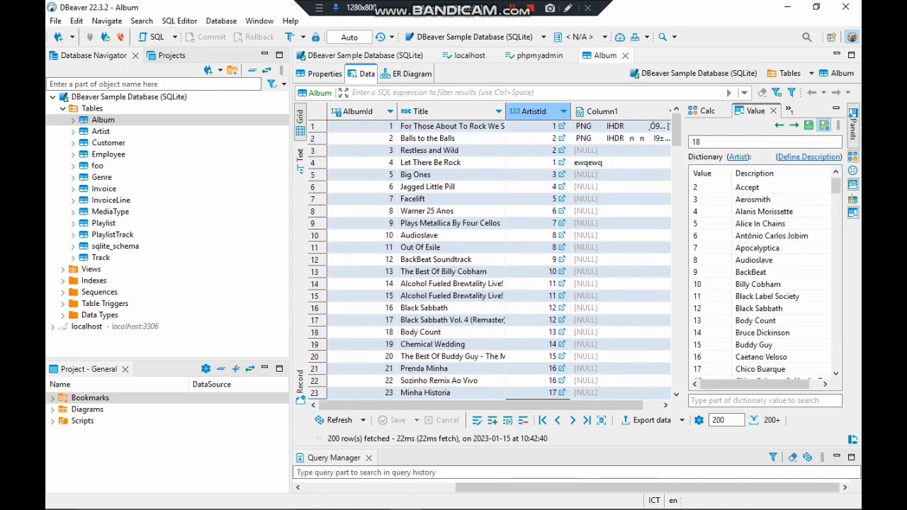
pyautogui.click(612, 199)
pyautogui.click(614, 126)
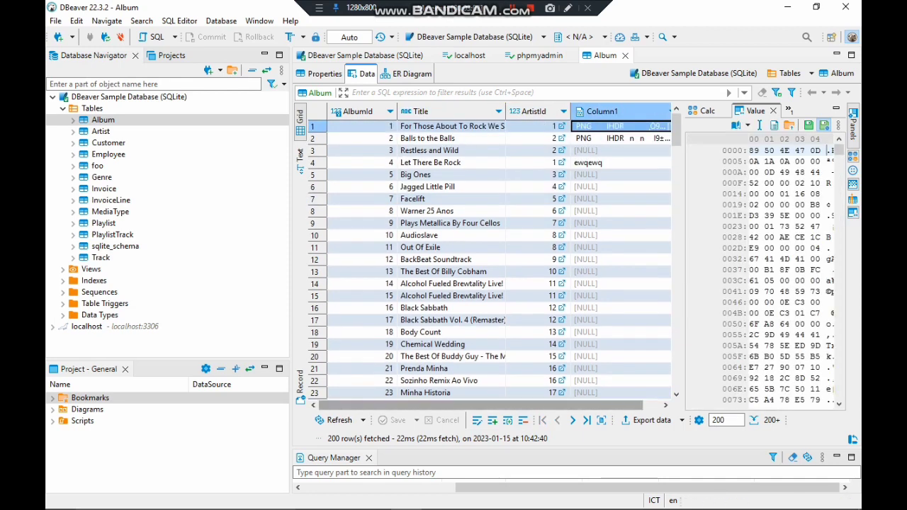
pyautogui.moveTo(608, 405); pyautogui.dragTo(636, 405)
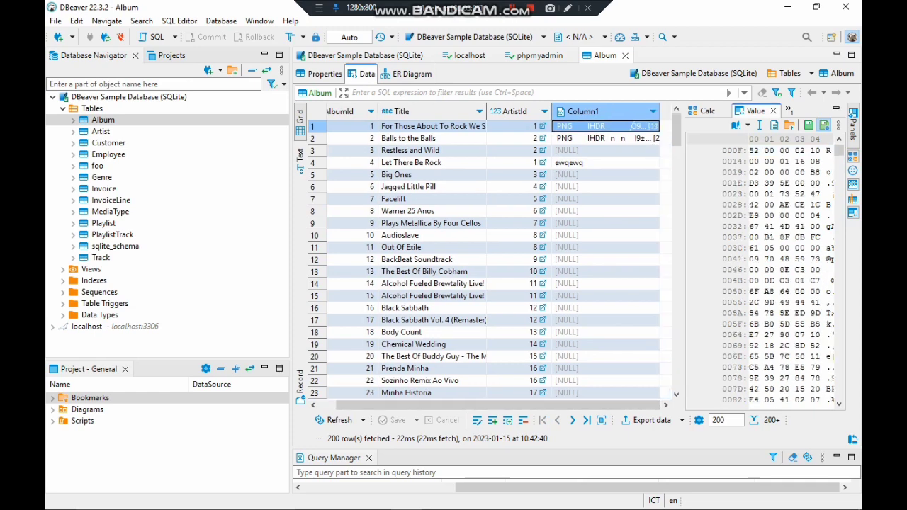
pyautogui.scroll(-1, 780, 273)
# Close the value viewer and compare the Calc counts for all Album cells with those for a single ArtistId cell
pyautogui.click(773, 110)
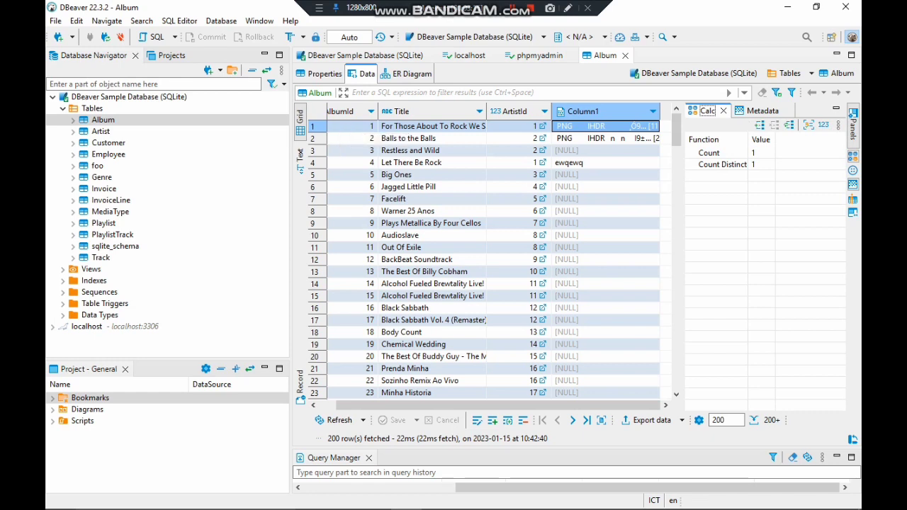
pyautogui.hotkey('ctrl', 'a')
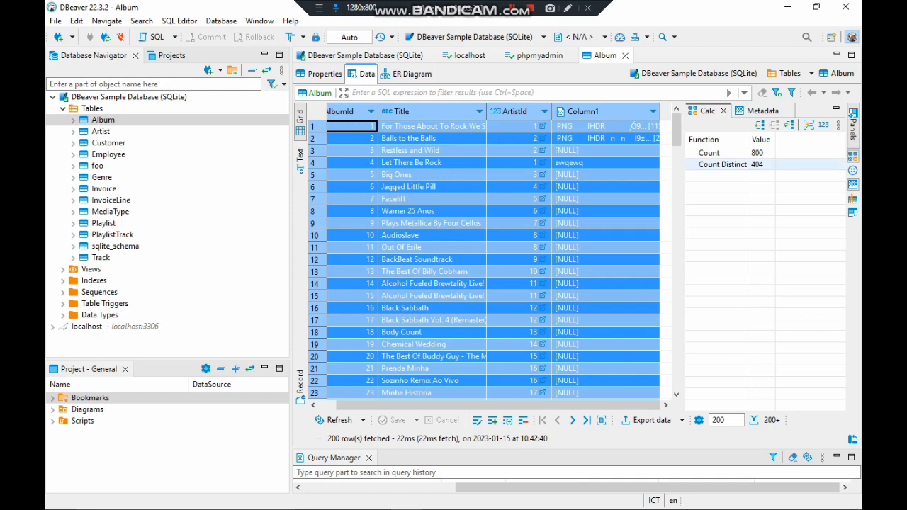
pyautogui.scroll(-11, 489, 258)
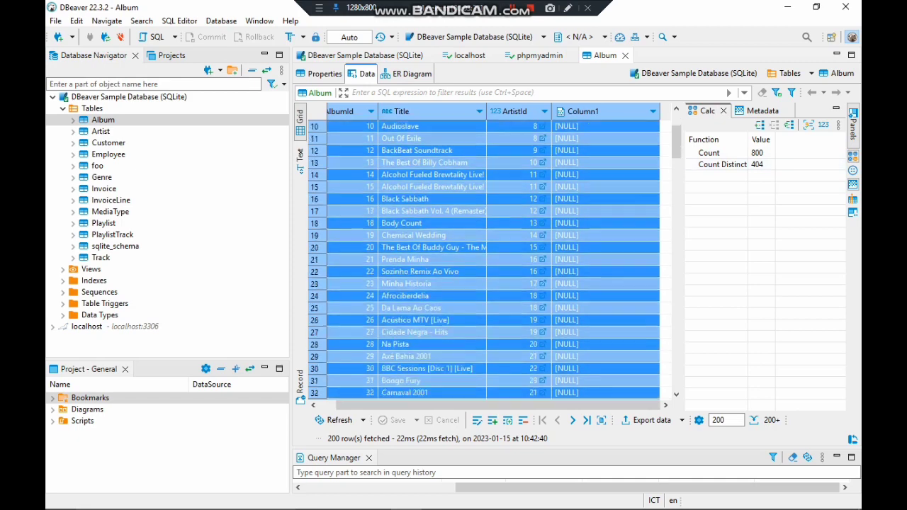
pyautogui.scroll(-6, 519, 247)
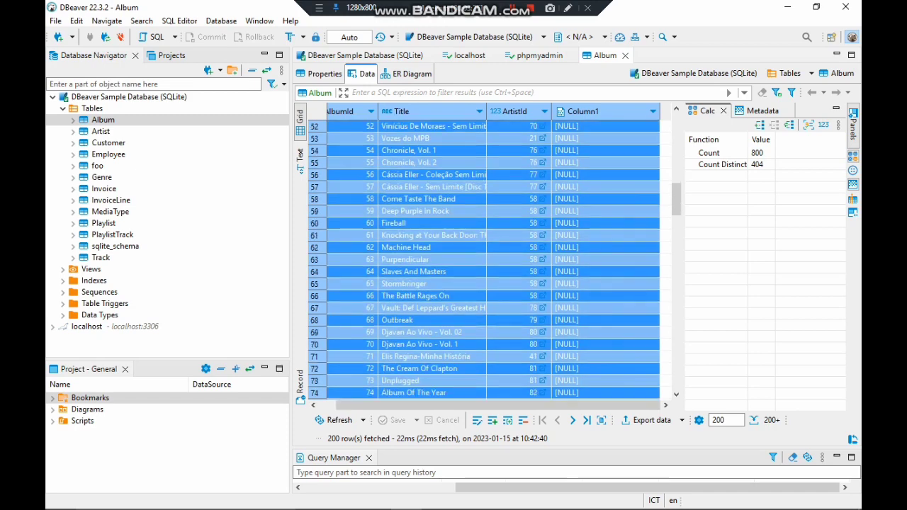
pyautogui.scroll(4, 519, 247)
pyautogui.click(519, 248)
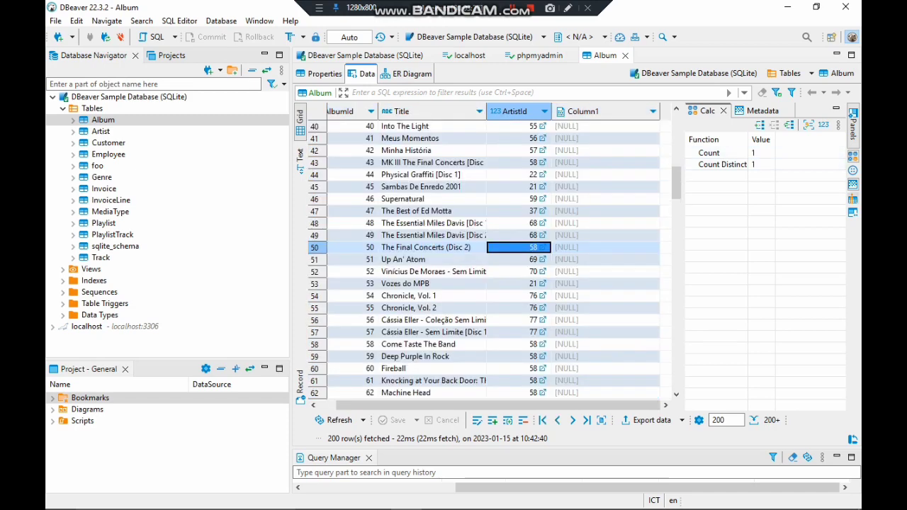
# Display the artist record referenced by album 50 and switch through the other result panels
pyautogui.click(853, 198)
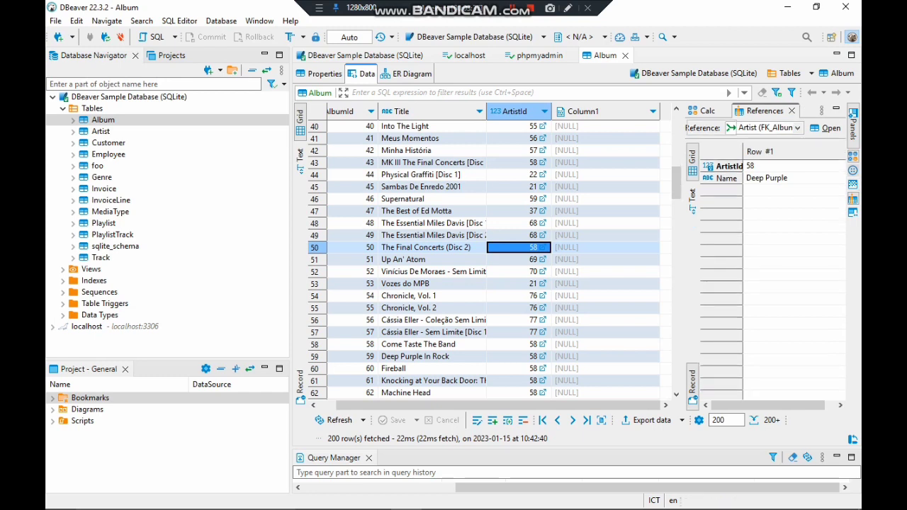
pyautogui.click(853, 171)
pyautogui.click(853, 199)
pyautogui.click(853, 213)
# Locate each Album column through the result metadata and view album 50's AlbumId in the value viewer
pyautogui.click(853, 185)
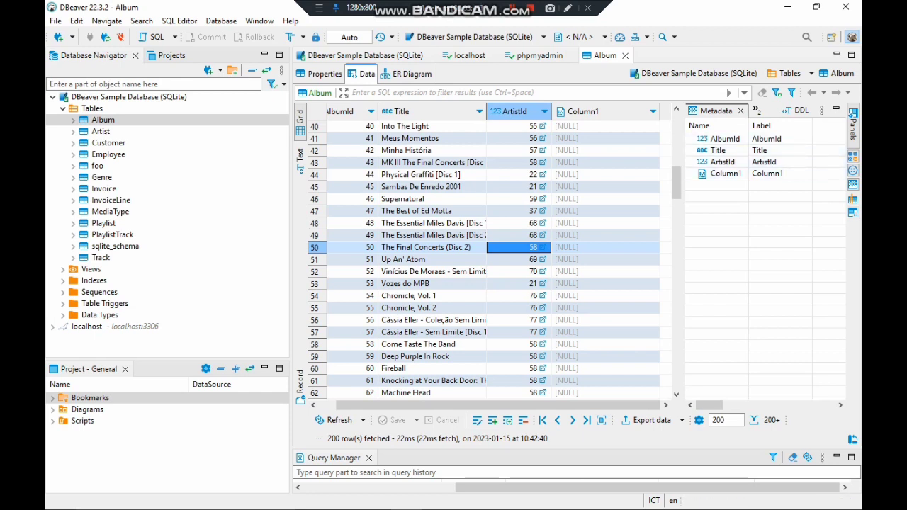
pyautogui.click(726, 174)
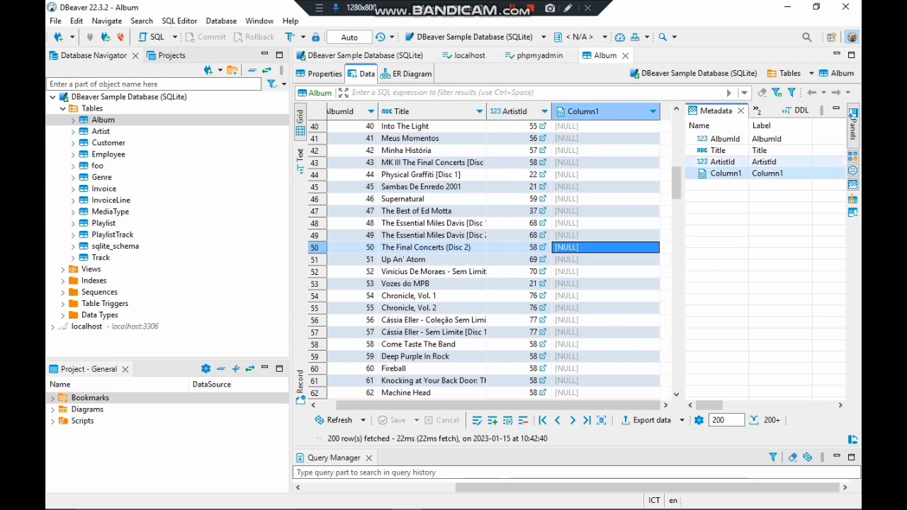
pyautogui.click(723, 162)
pyautogui.click(719, 150)
pyautogui.click(725, 139)
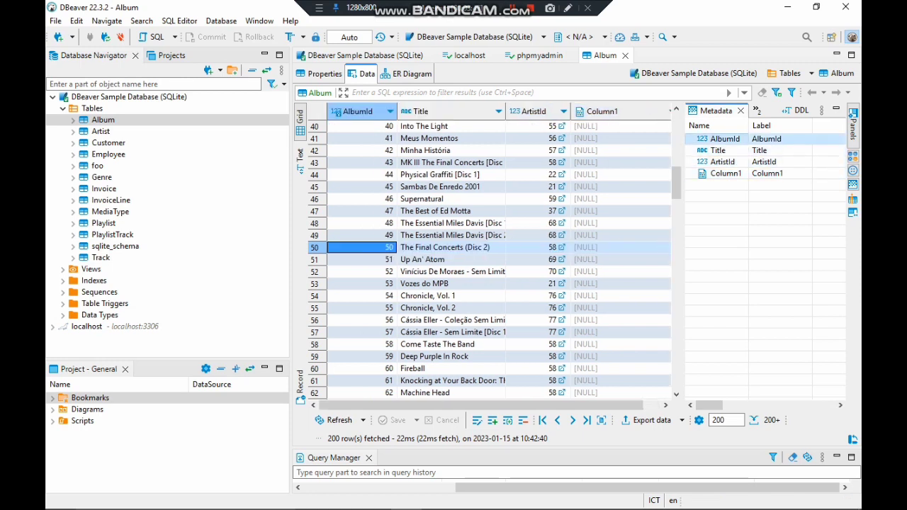
pyautogui.click(854, 213)
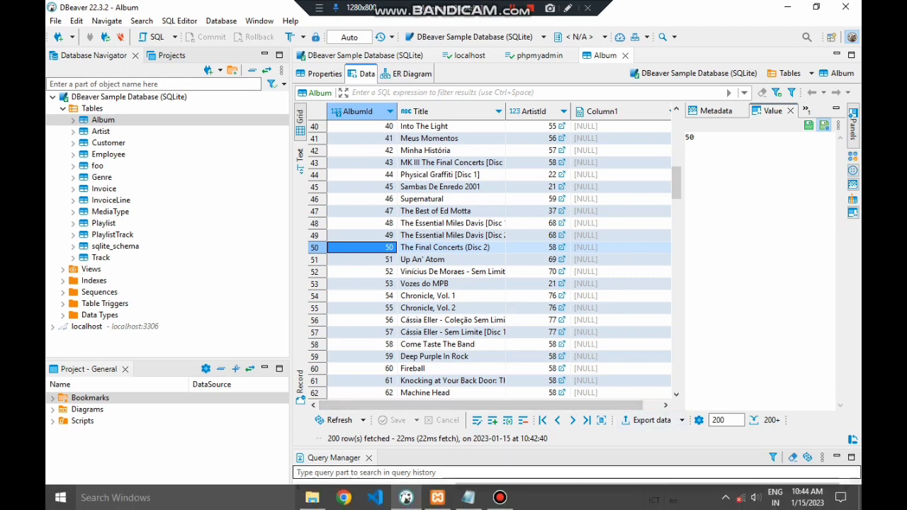
pyautogui.scroll(-5, 563, 295)
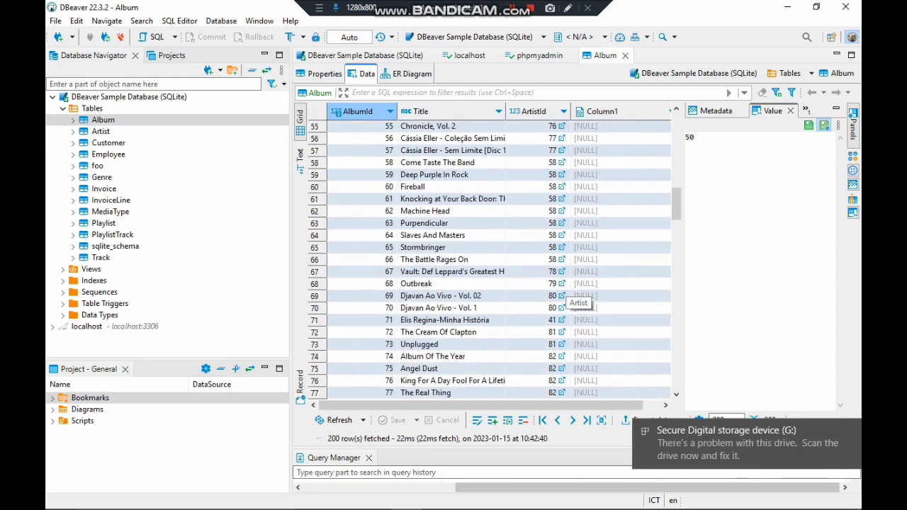